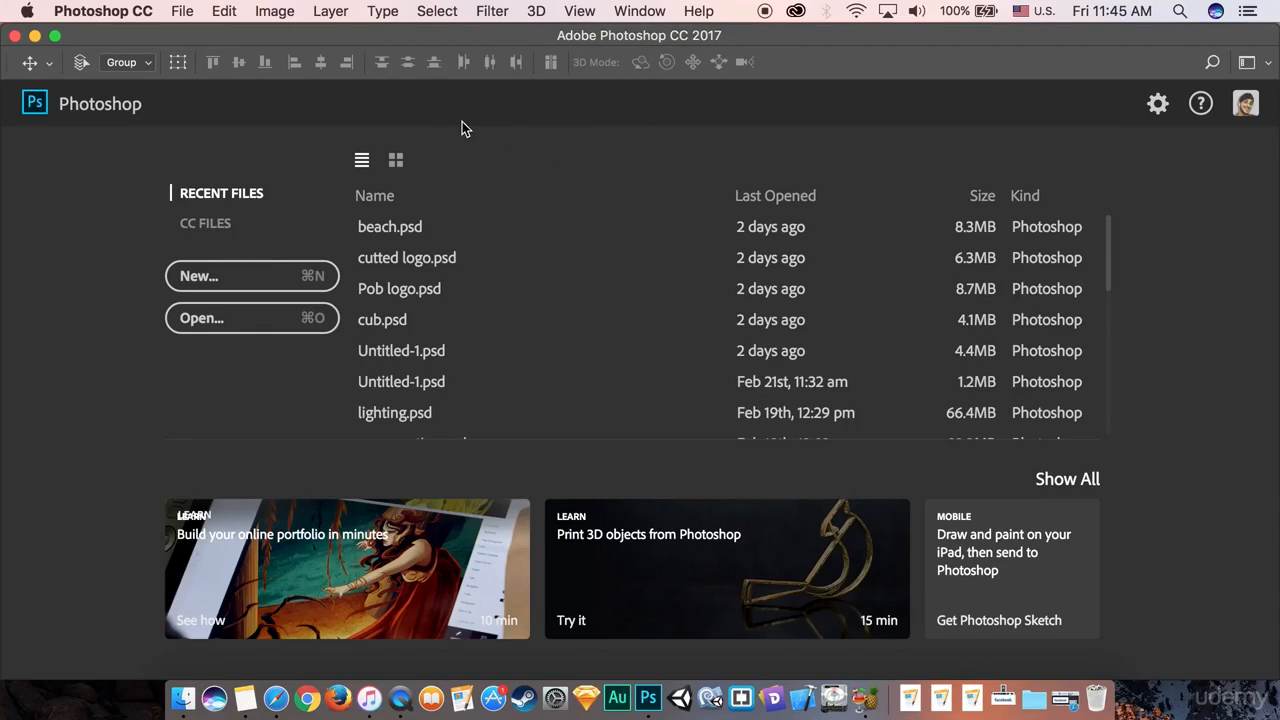
- Create a new 1280 x 720 px document from the HDV/HDTV 720p preset at 72 ppi with a white background
click(183, 12)
click(866, 182)
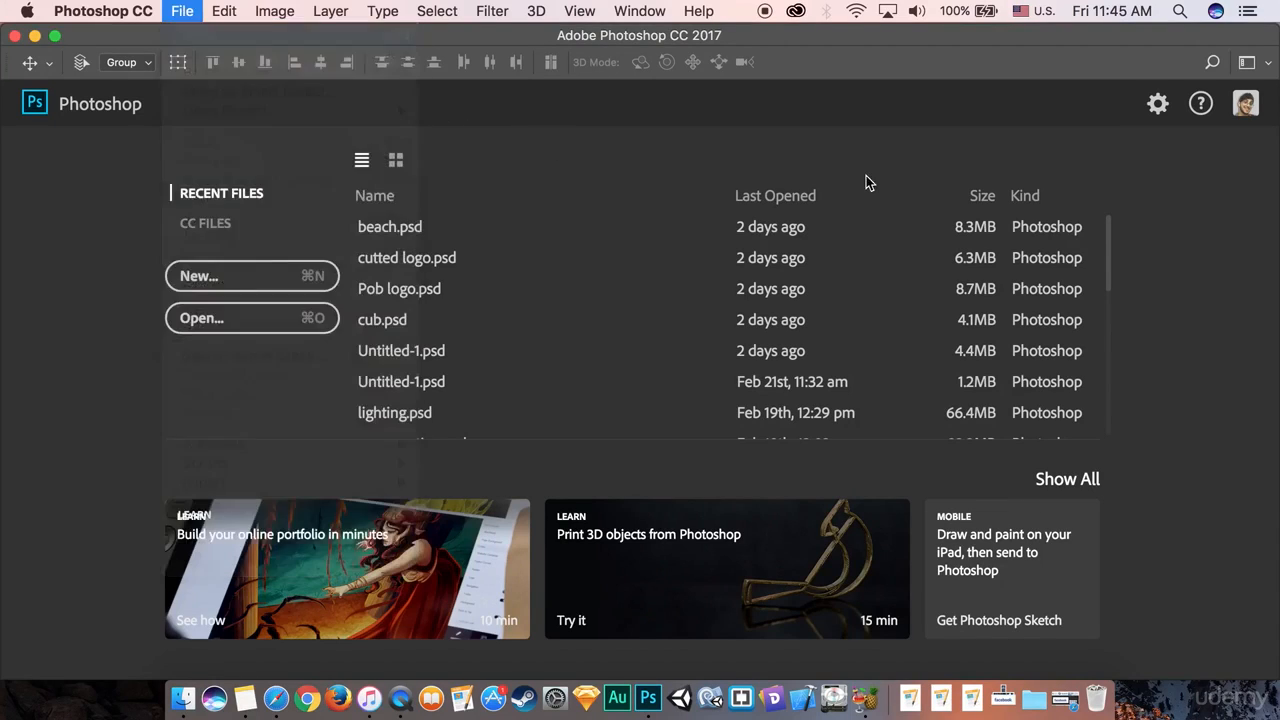
click(268, 285)
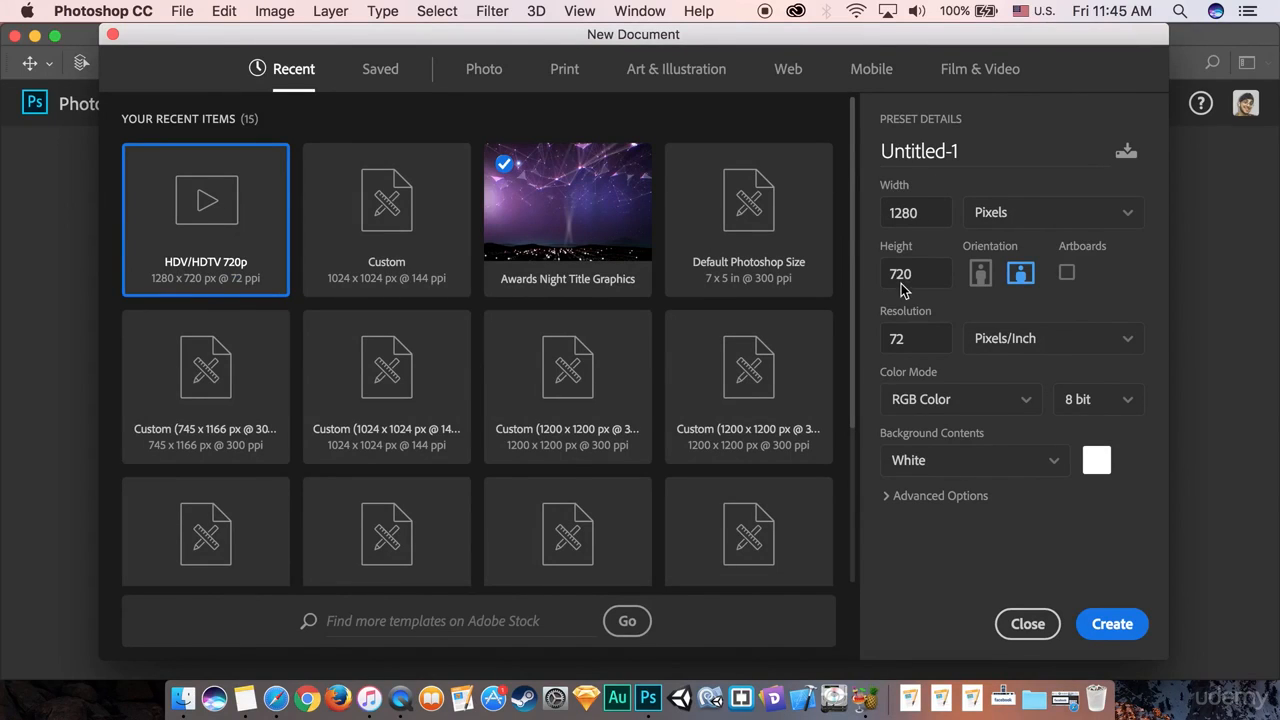
click(1112, 626)
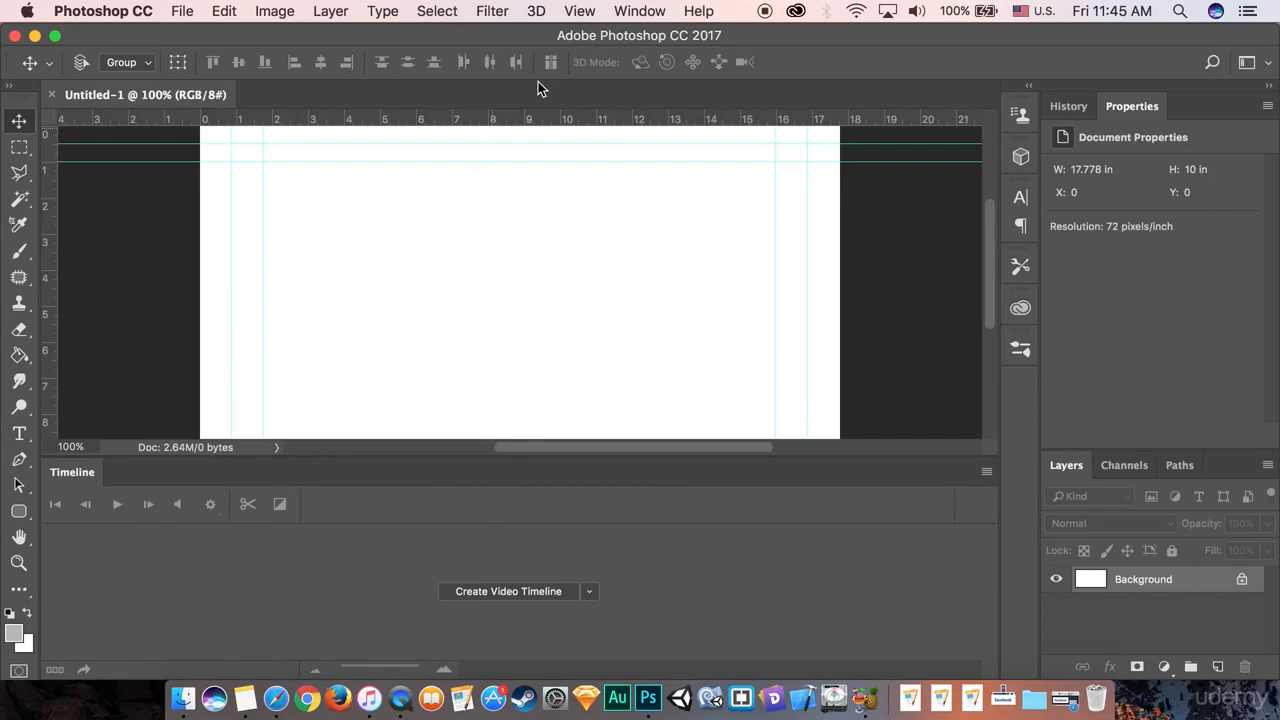
- Create a video timeline for the blank document
click(632, 14)
scroll(690, 585, down, 2)
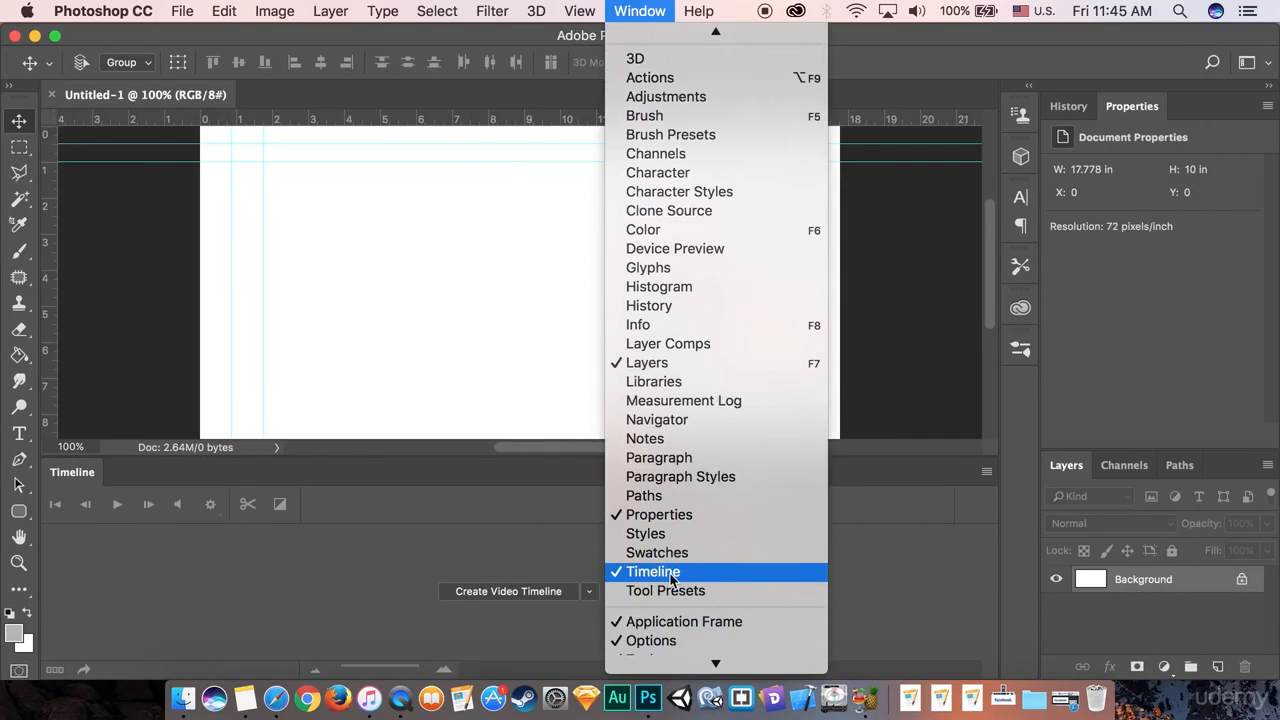
click(386, 573)
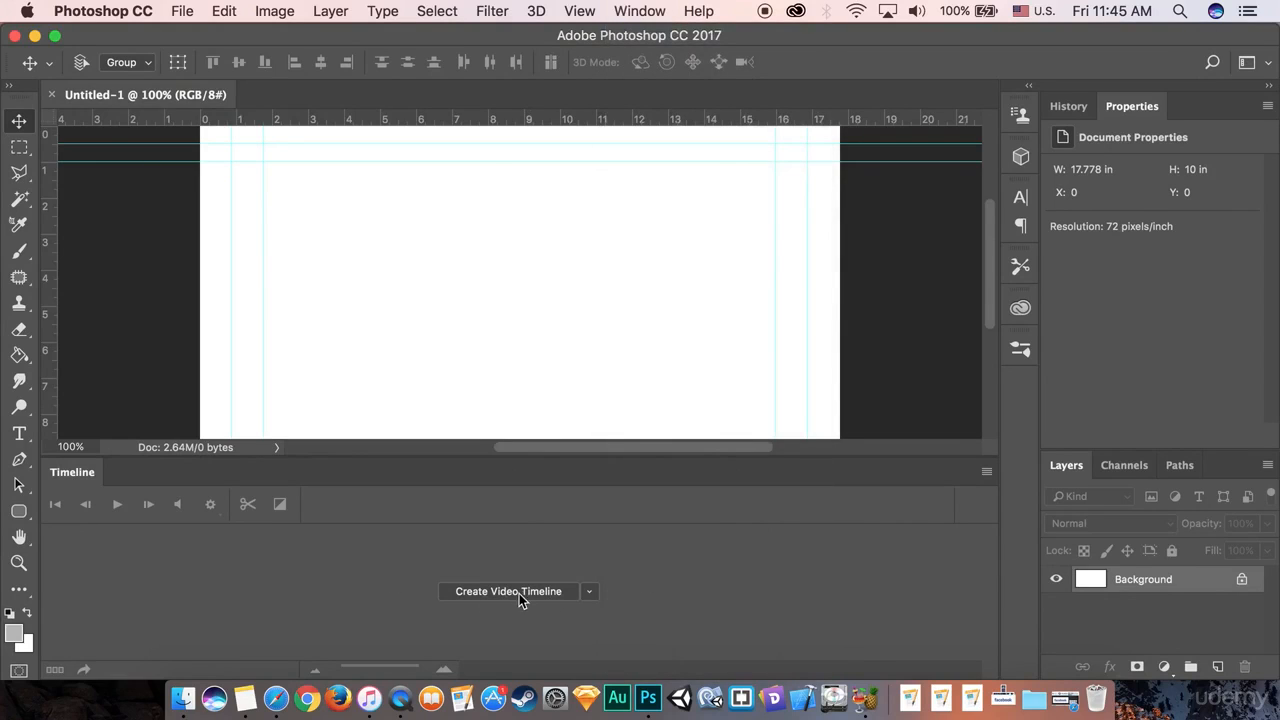
click(505, 591)
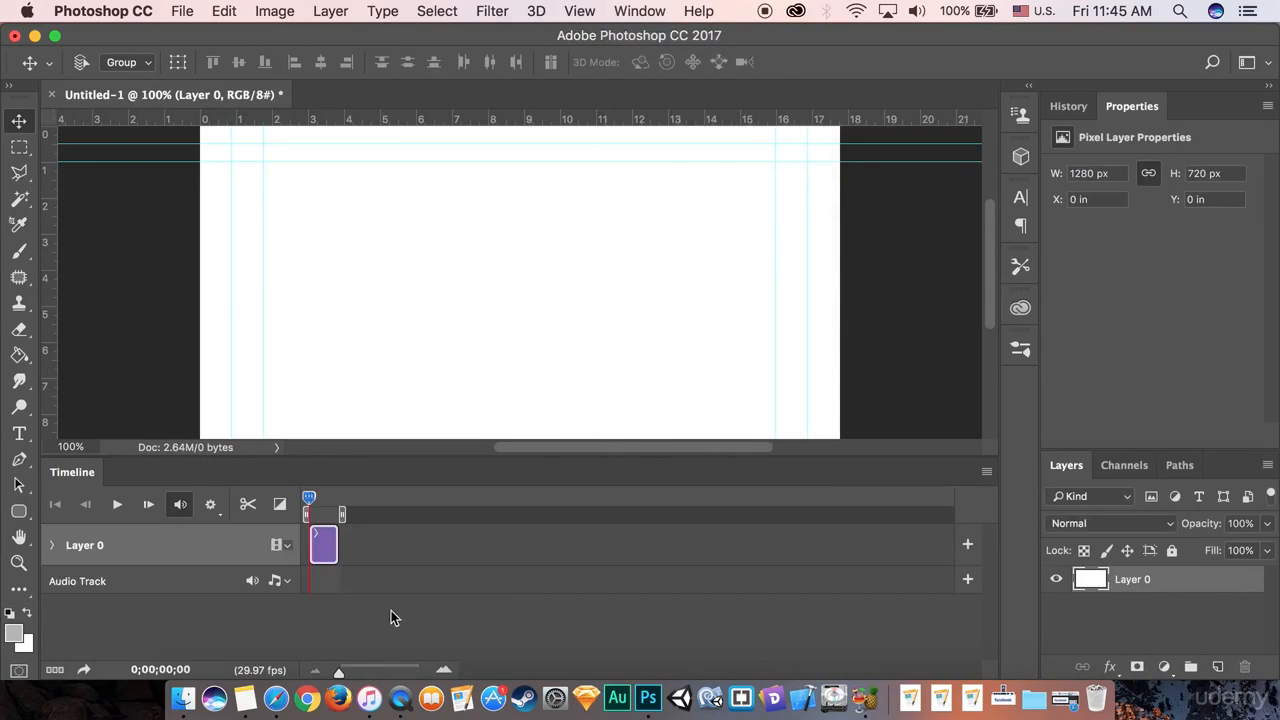
drag(334, 674, 372, 675)
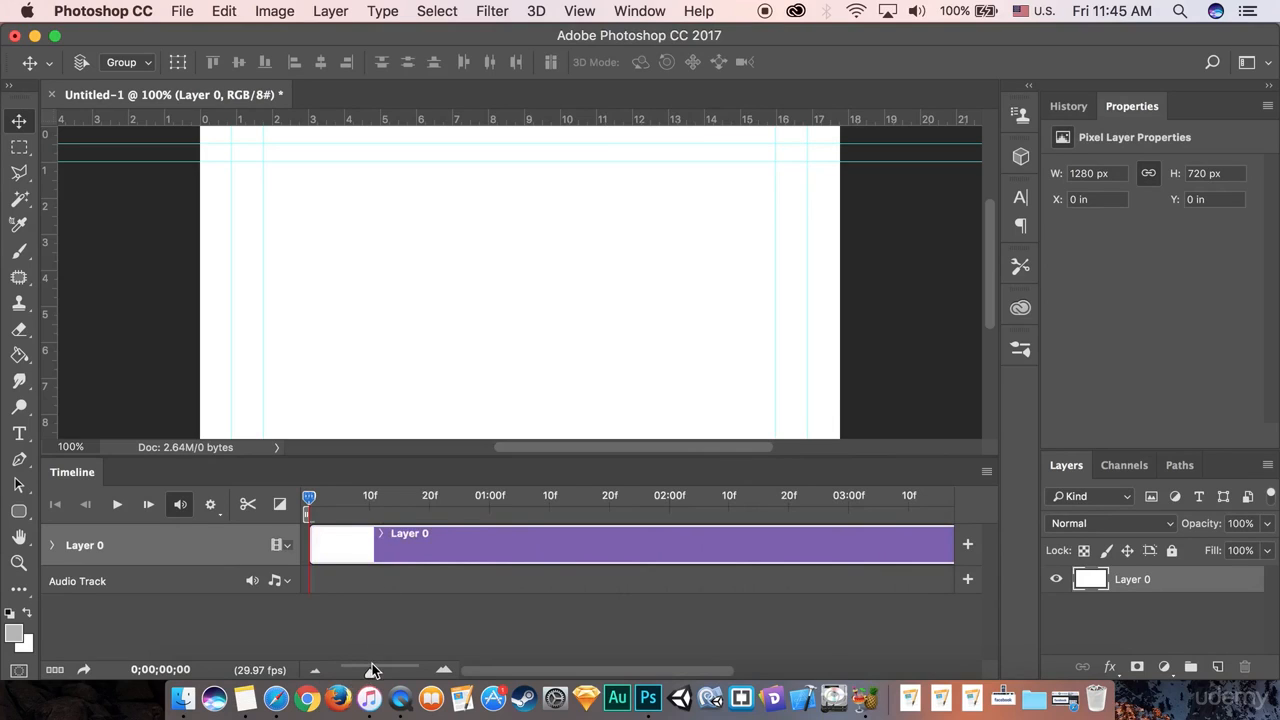
drag(372, 669, 380, 669)
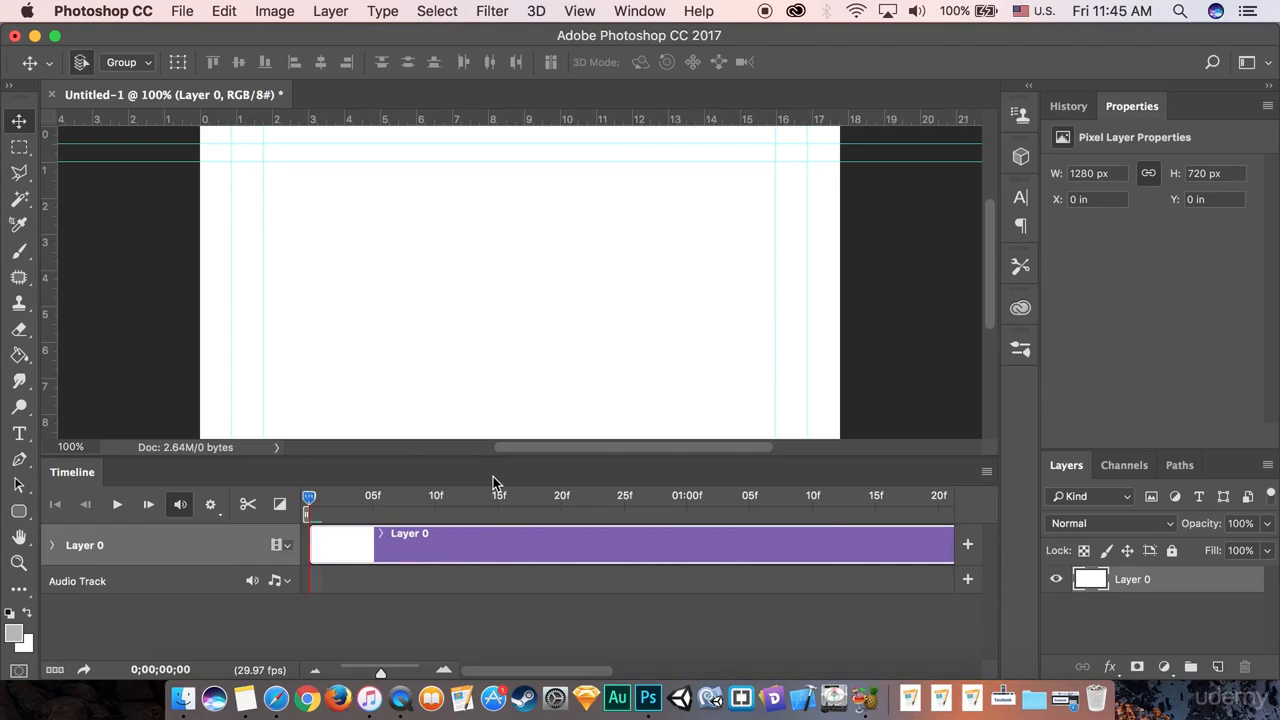
key(super+0)
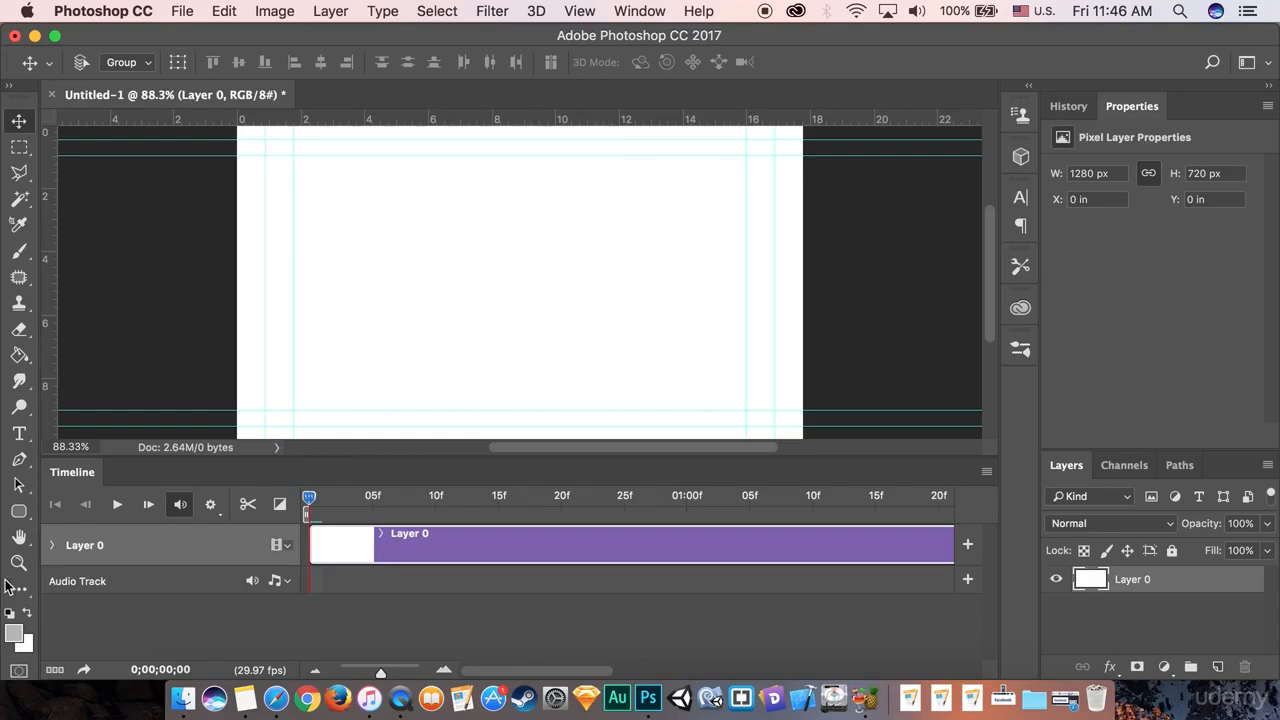
- Place facebook_Logo.png from the desktop's Facebook Logo folder into the document and move it straight down to about Y 6.76 in
drag(866, 38, 869, 162)
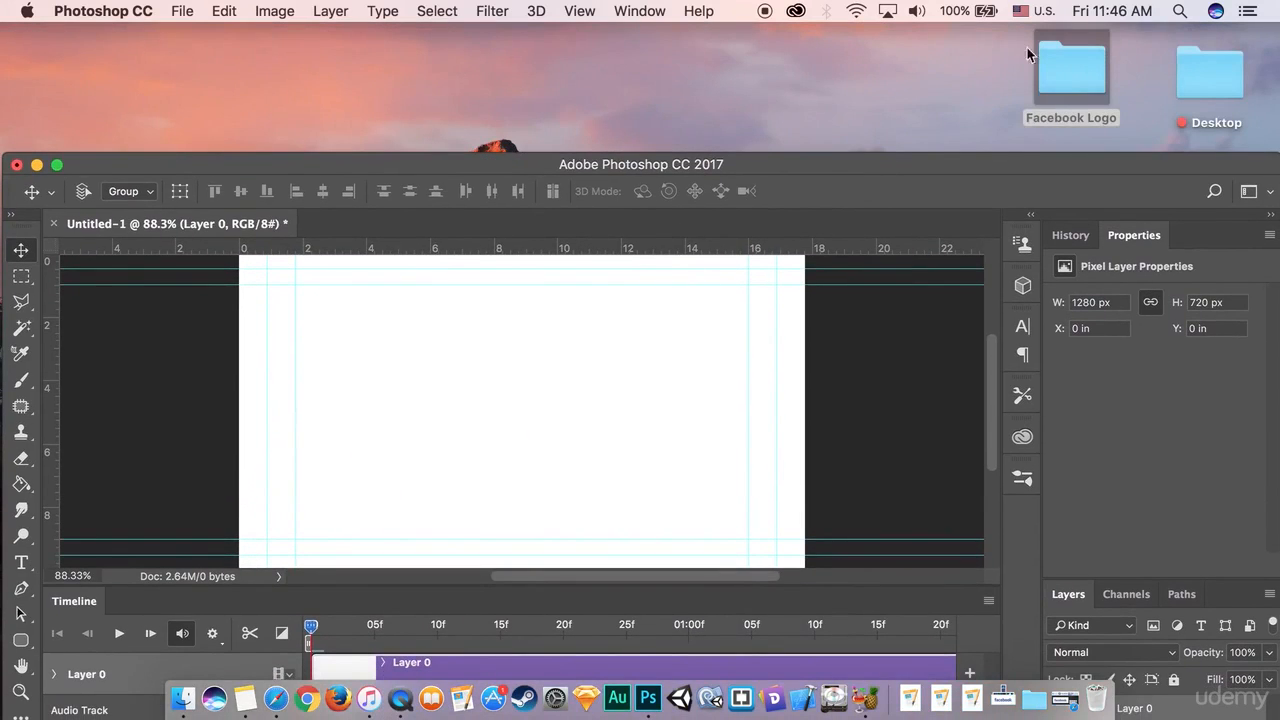
double_click(1090, 88)
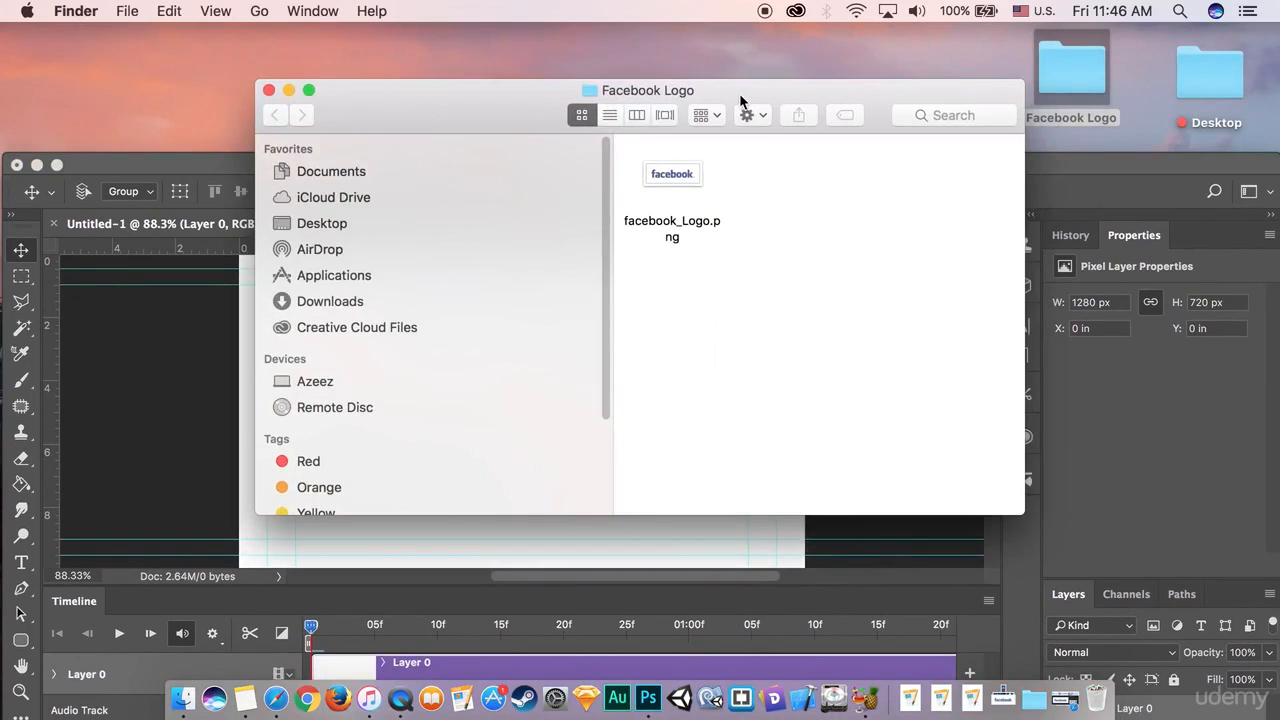
drag(743, 97, 967, 60)
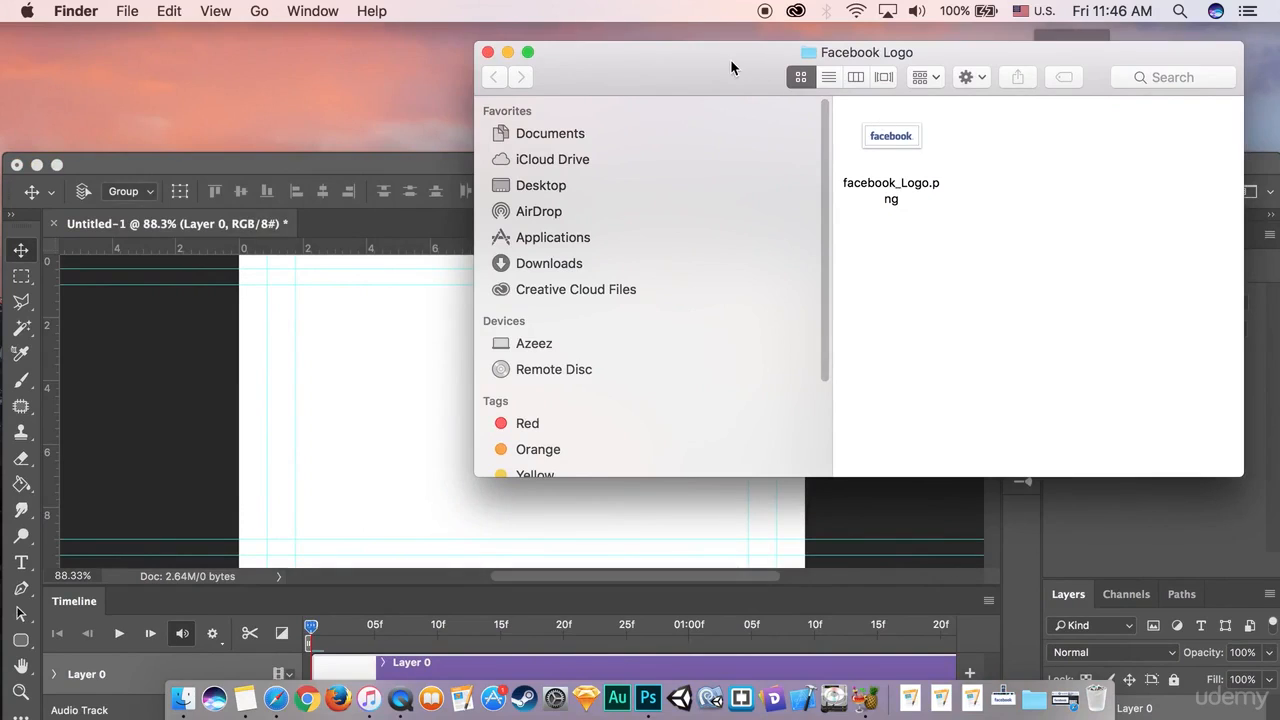
drag(730, 59, 797, 51)
click(963, 132)
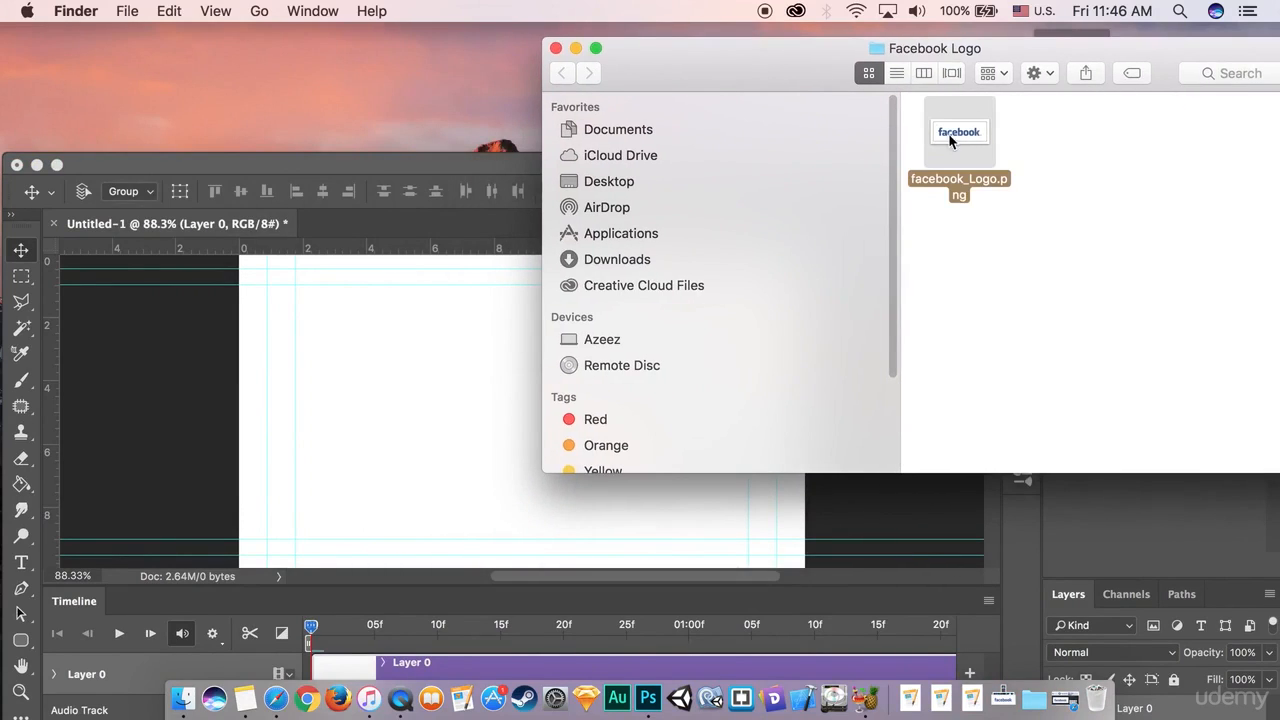
drag(950, 140, 470, 372)
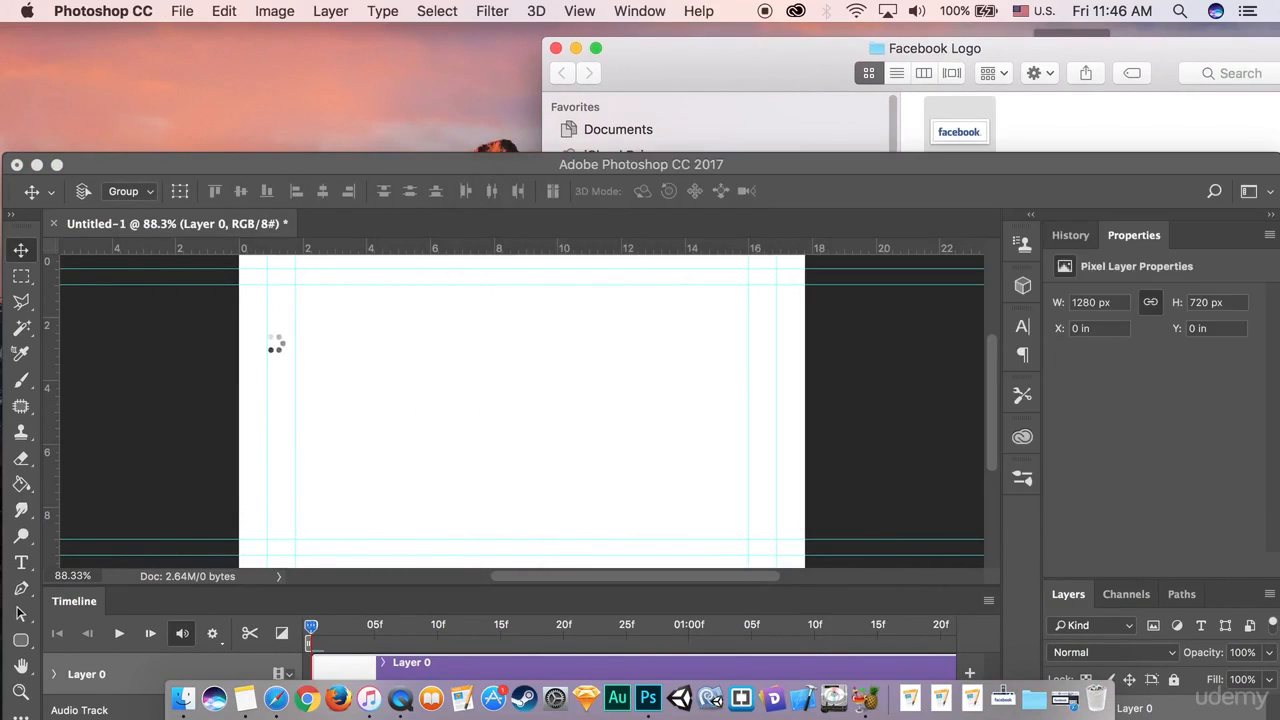
click(58, 165)
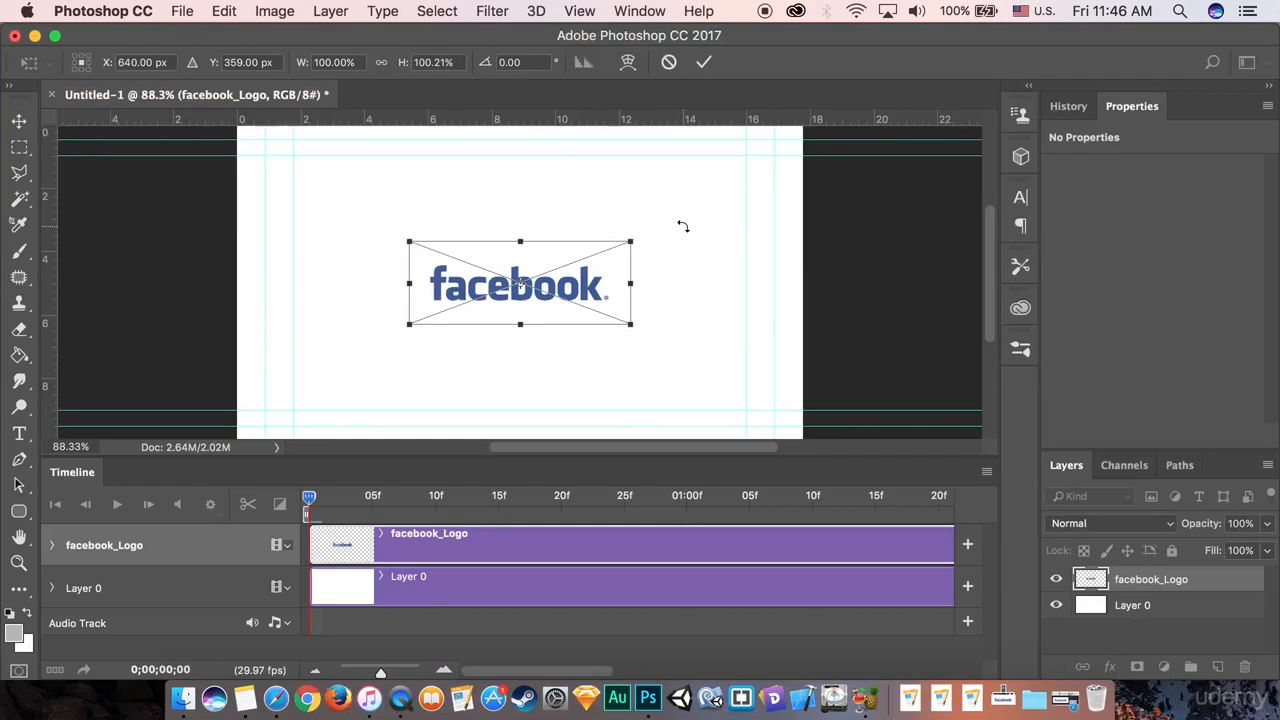
key(Return)
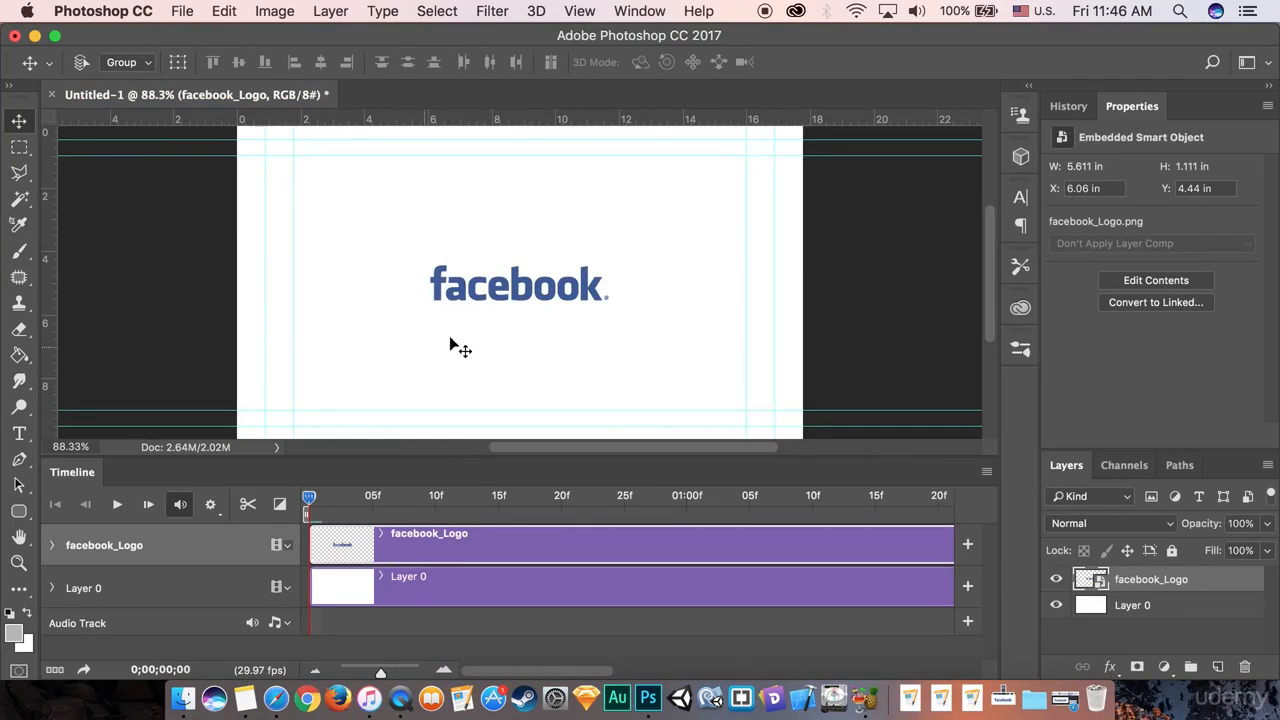
click(561, 299)
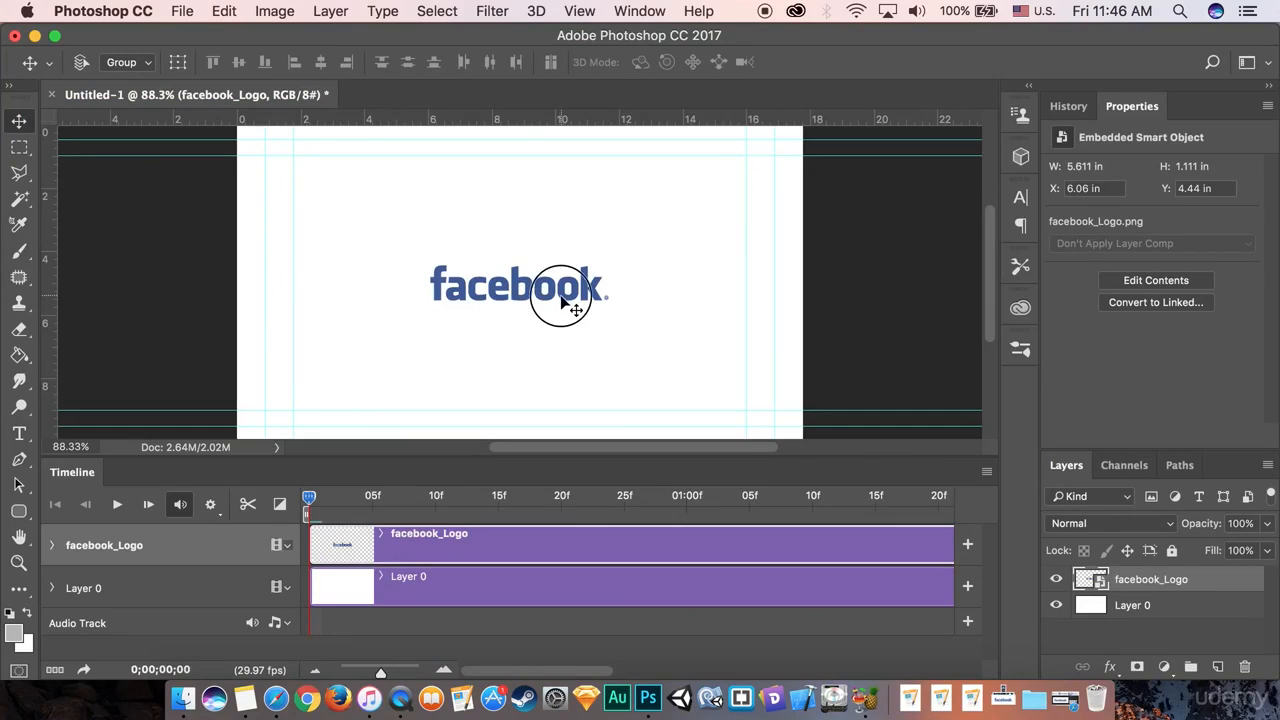
drag(561, 299, 557, 368)
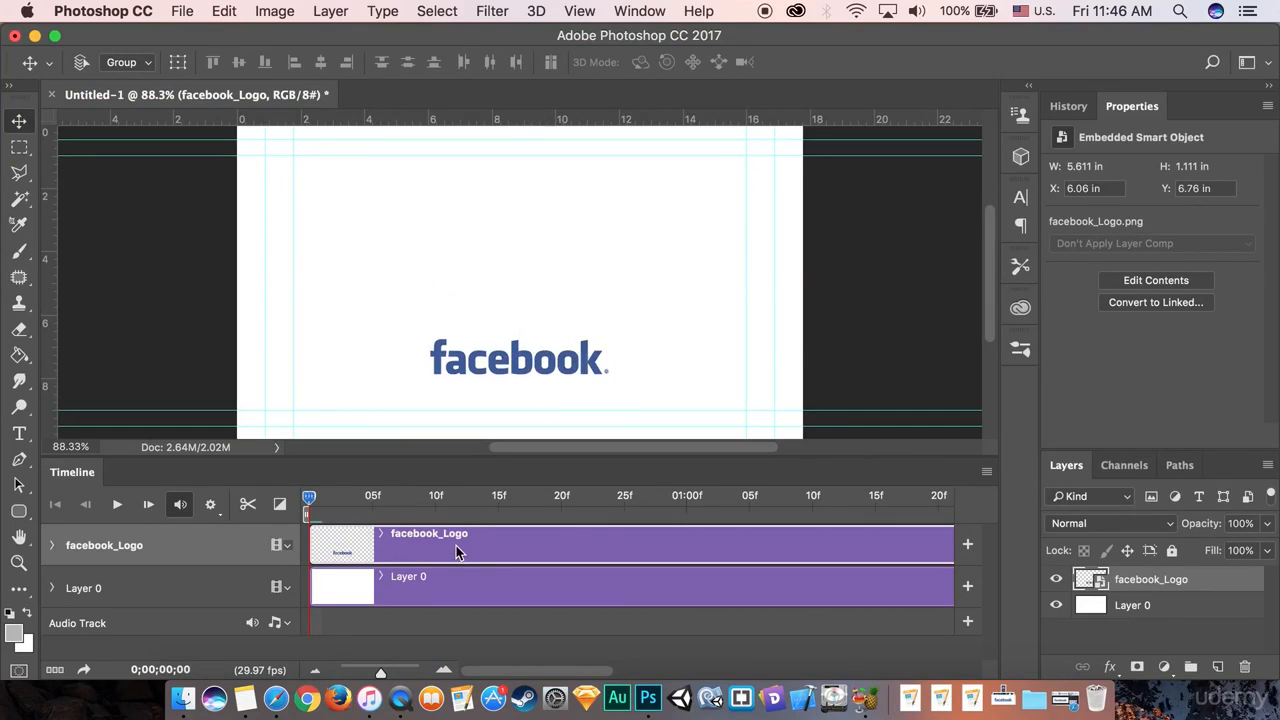
- Draw a circle about 164 px in diameter with the Ellipse Tool above the facebook logo
click(19, 511)
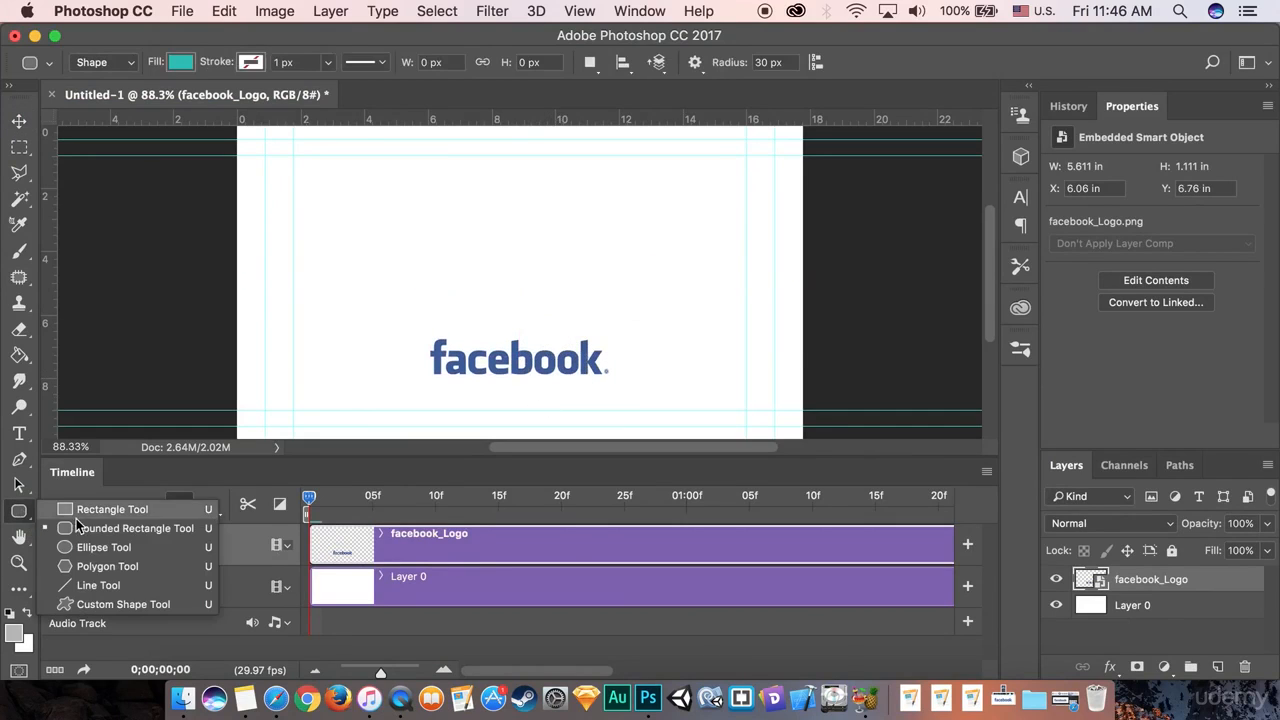
click(144, 548)
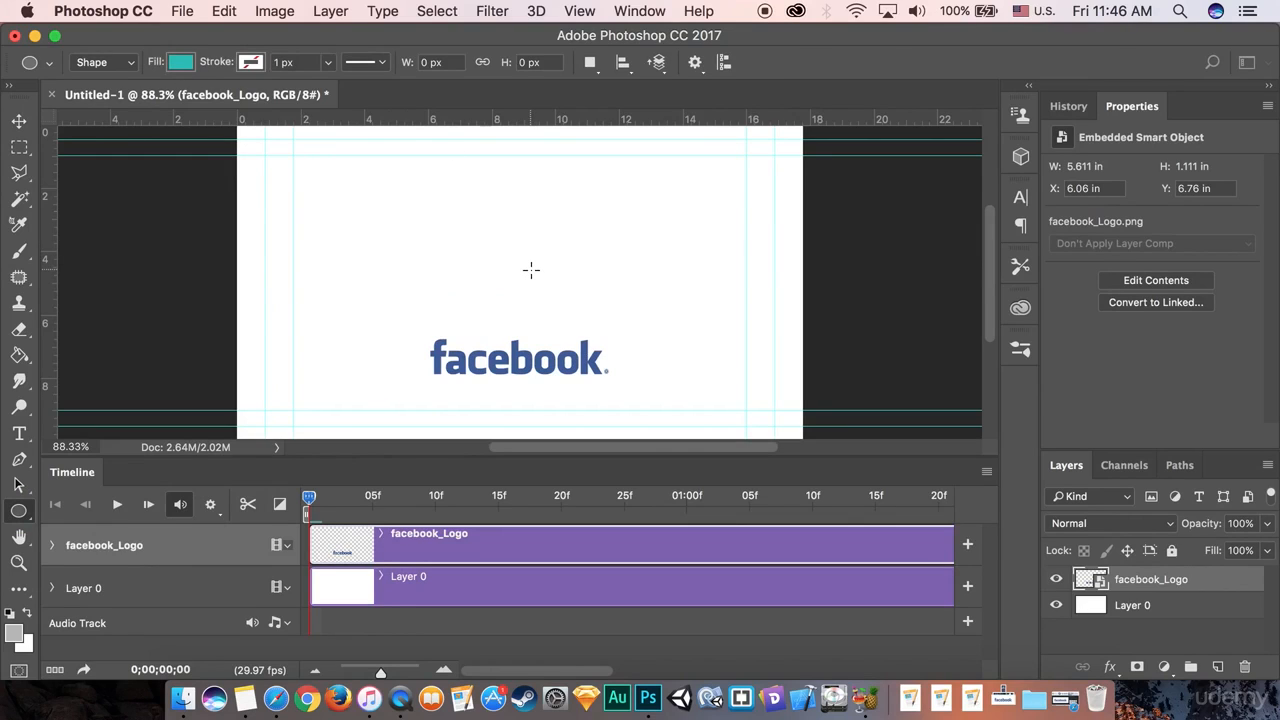
drag(531, 269, 491, 234)
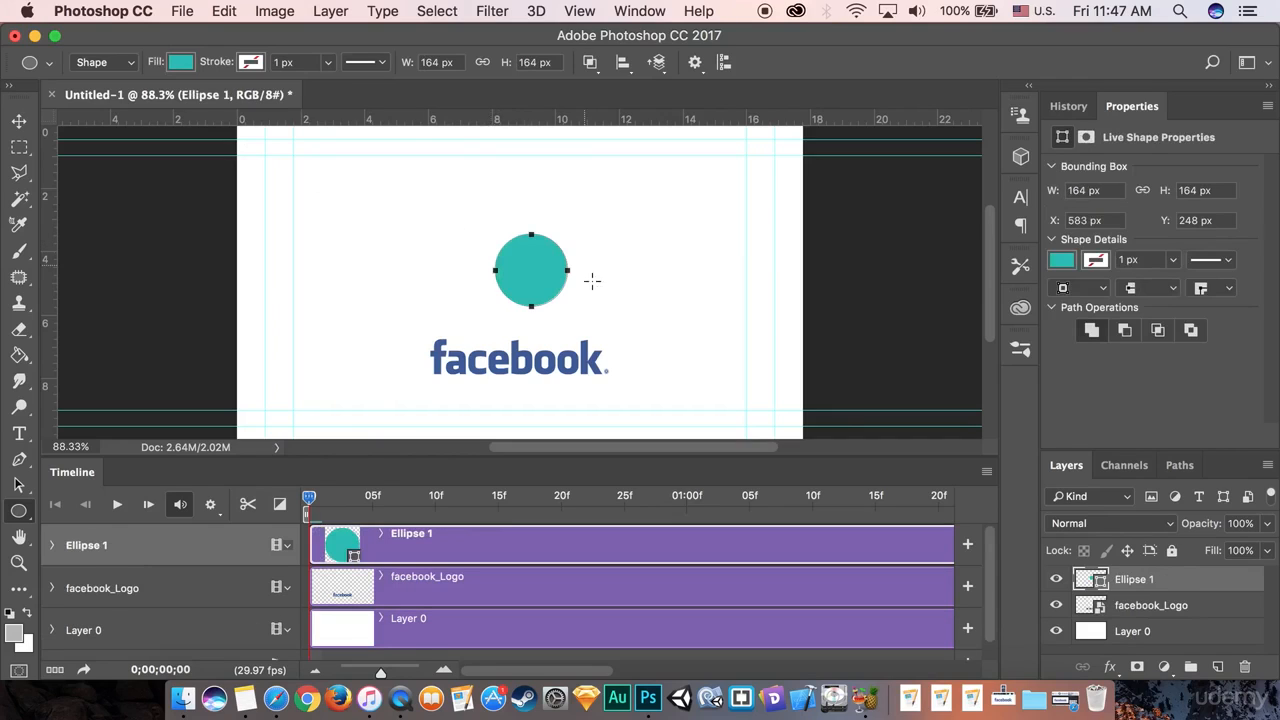
- Set the circle's fill to the facebook logo's blue, 3b5997, by sampling it from the logo
click(181, 63)
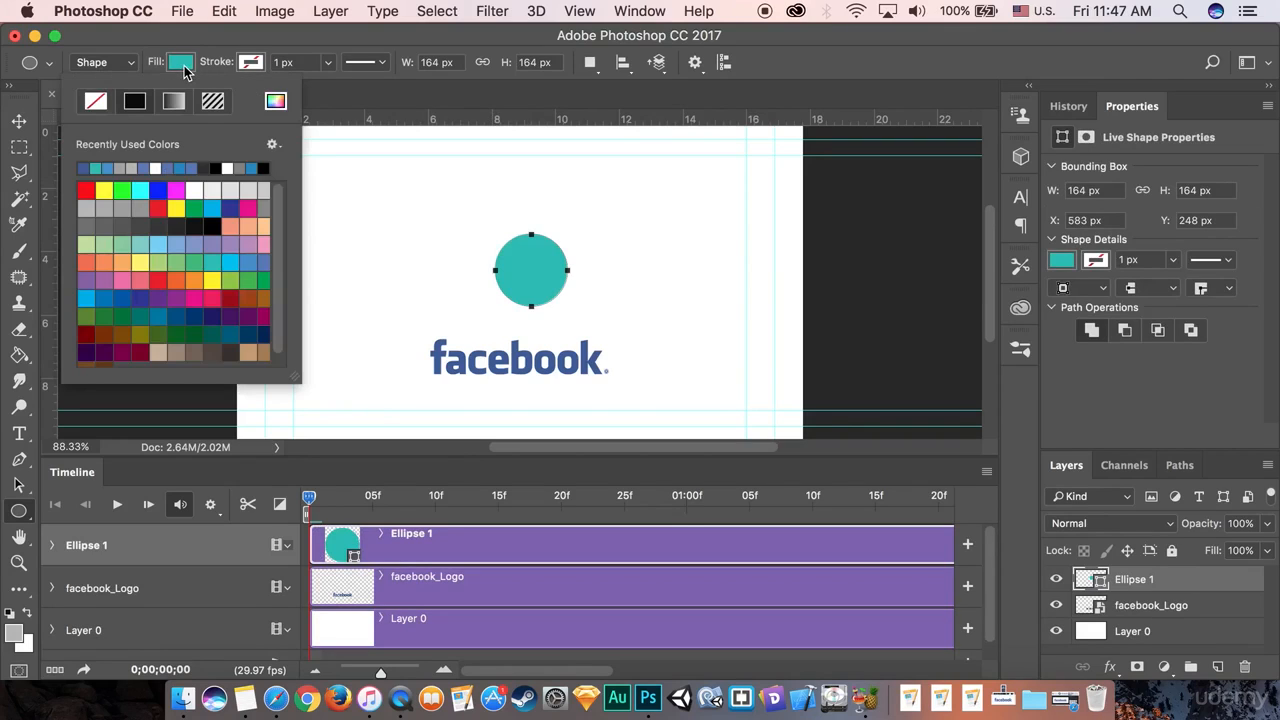
click(275, 101)
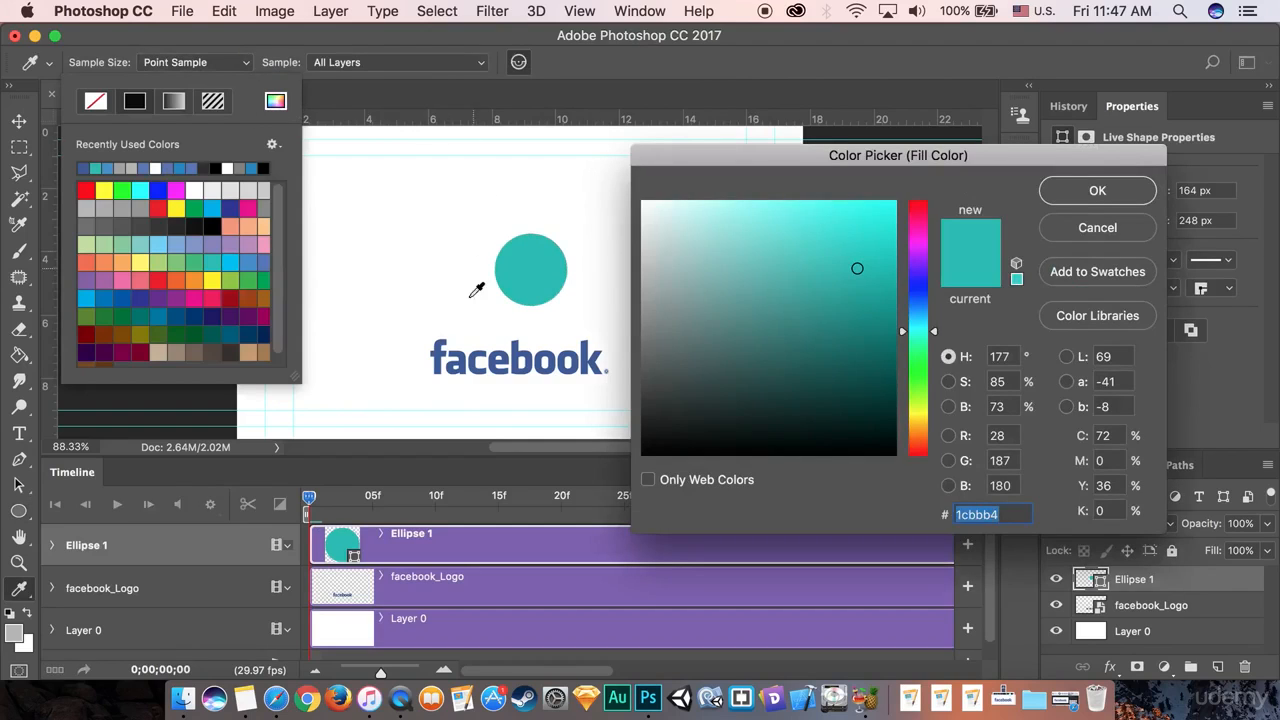
click(437, 350)
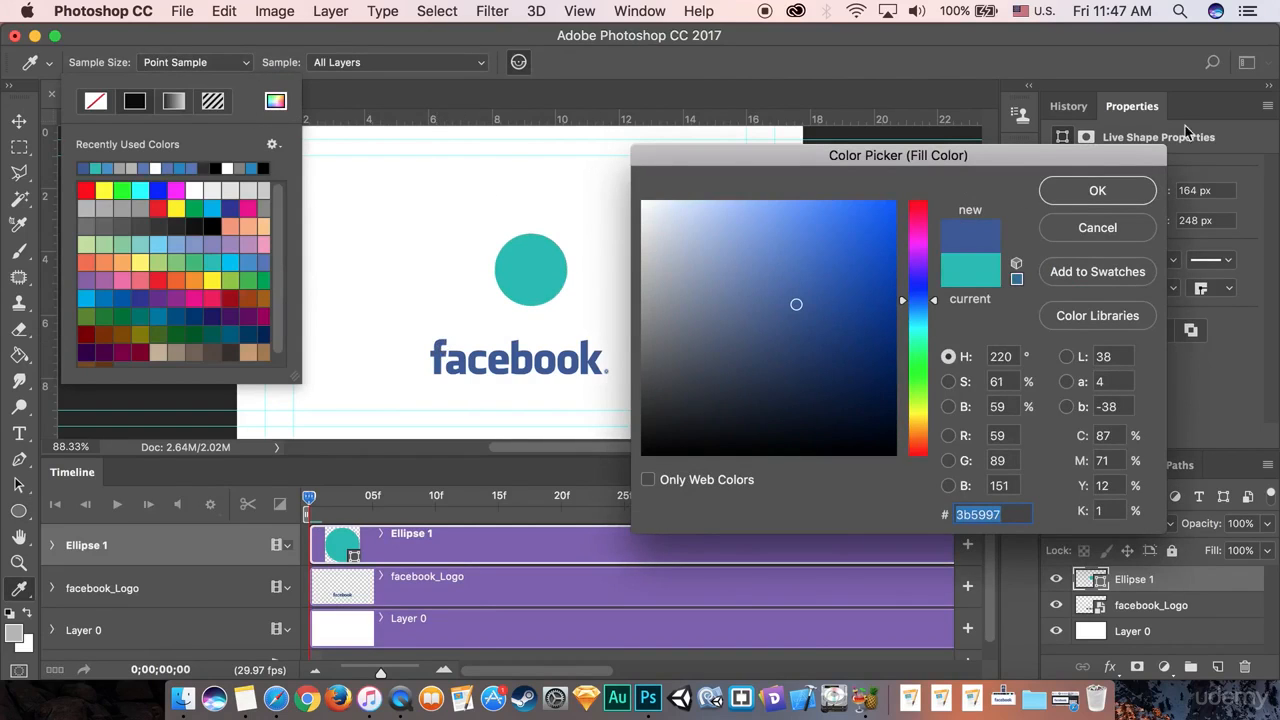
click(1090, 191)
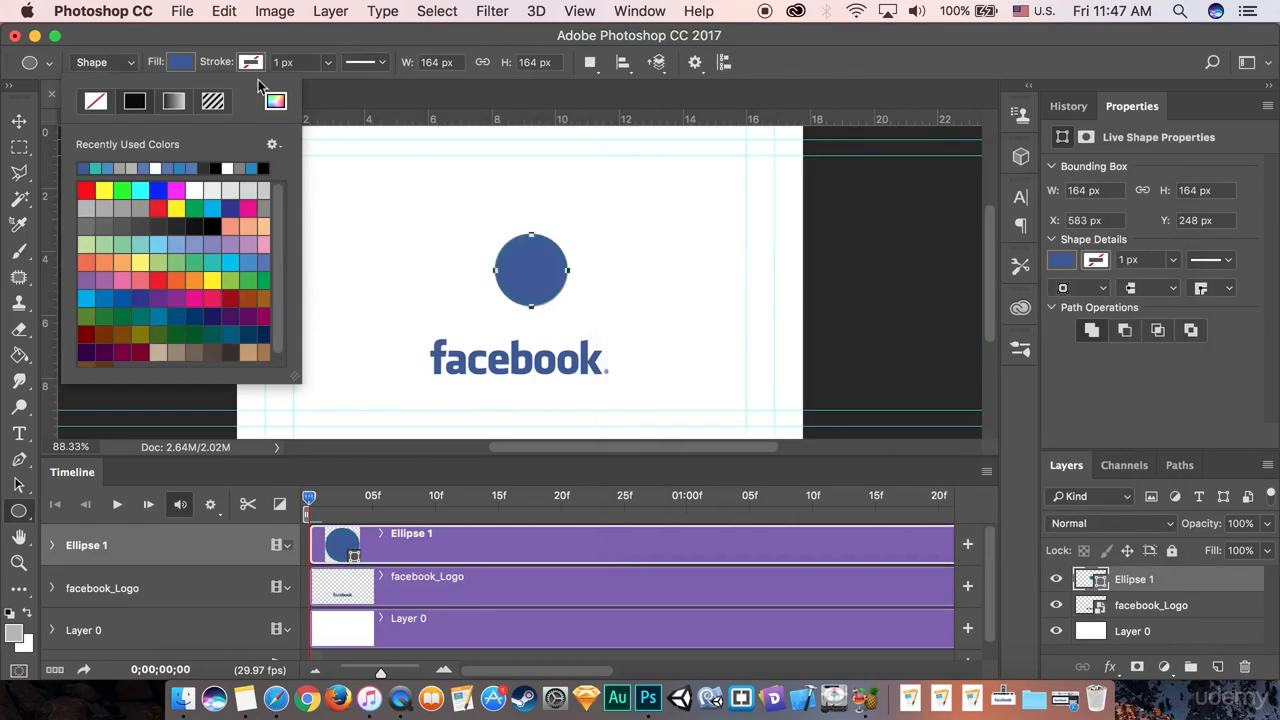
- Switch to the Move tool and hide the facebook_Logo layer
click(19, 120)
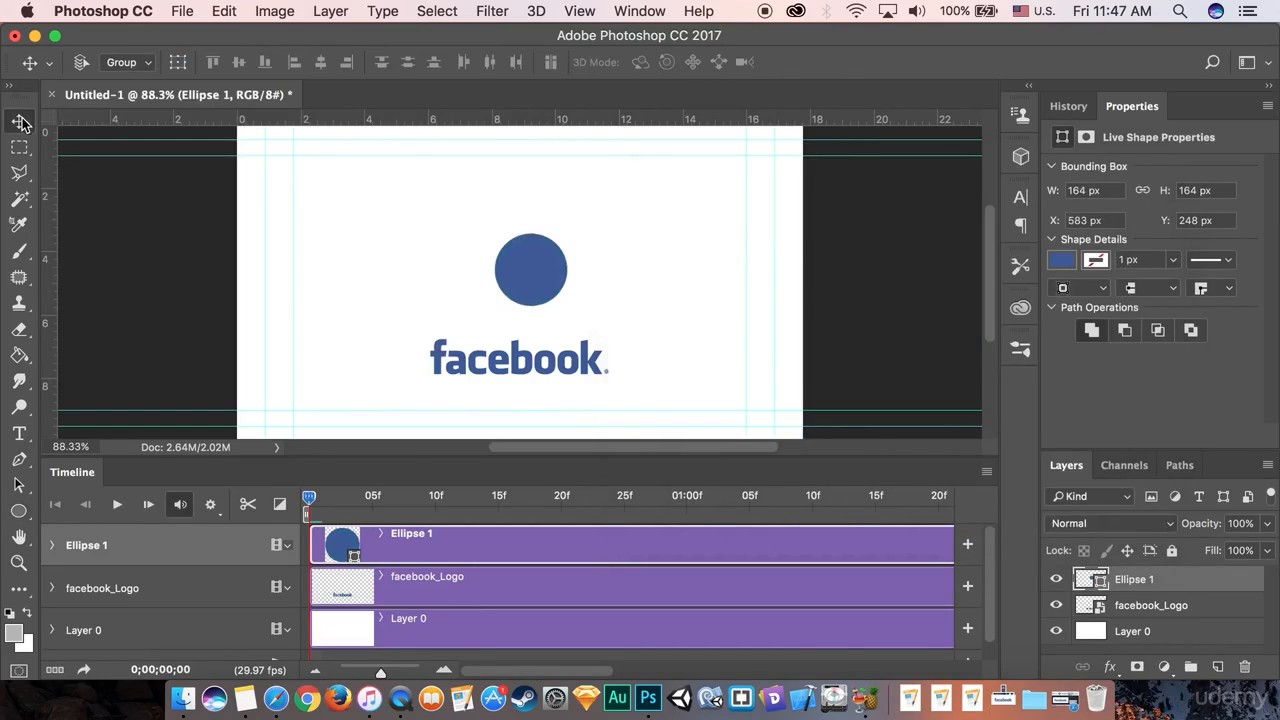
click(1172, 607)
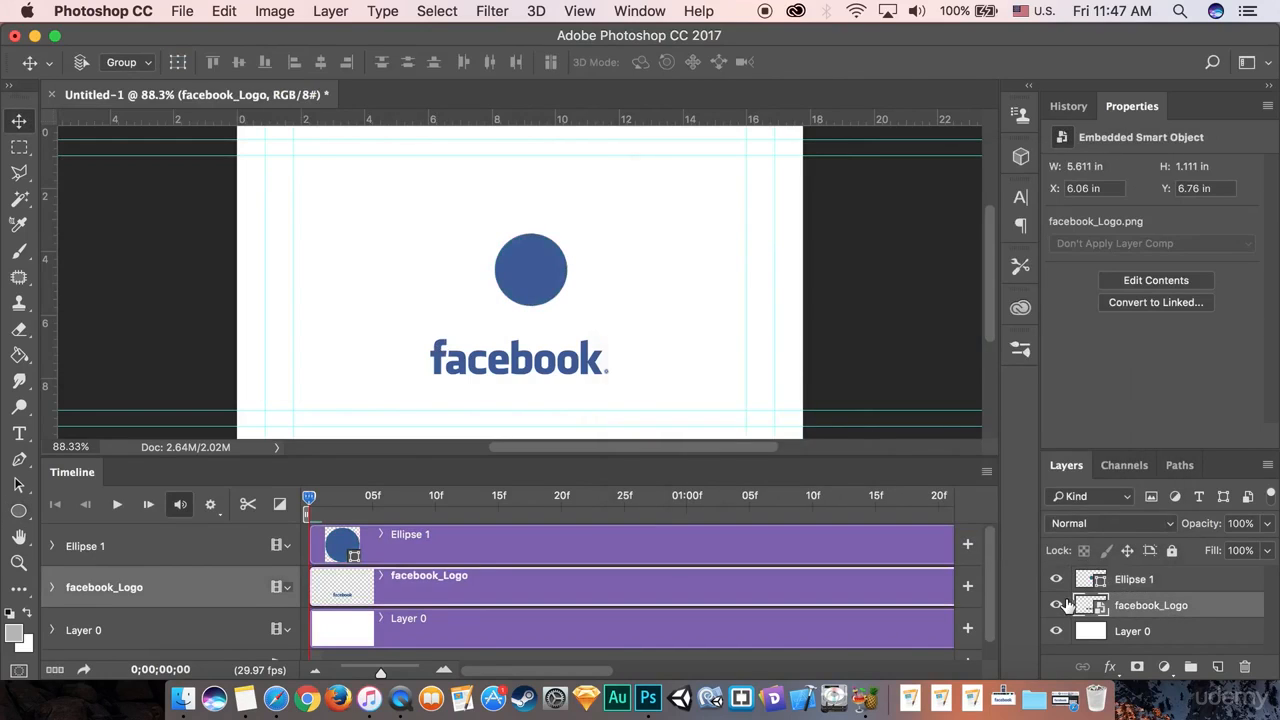
click(1056, 605)
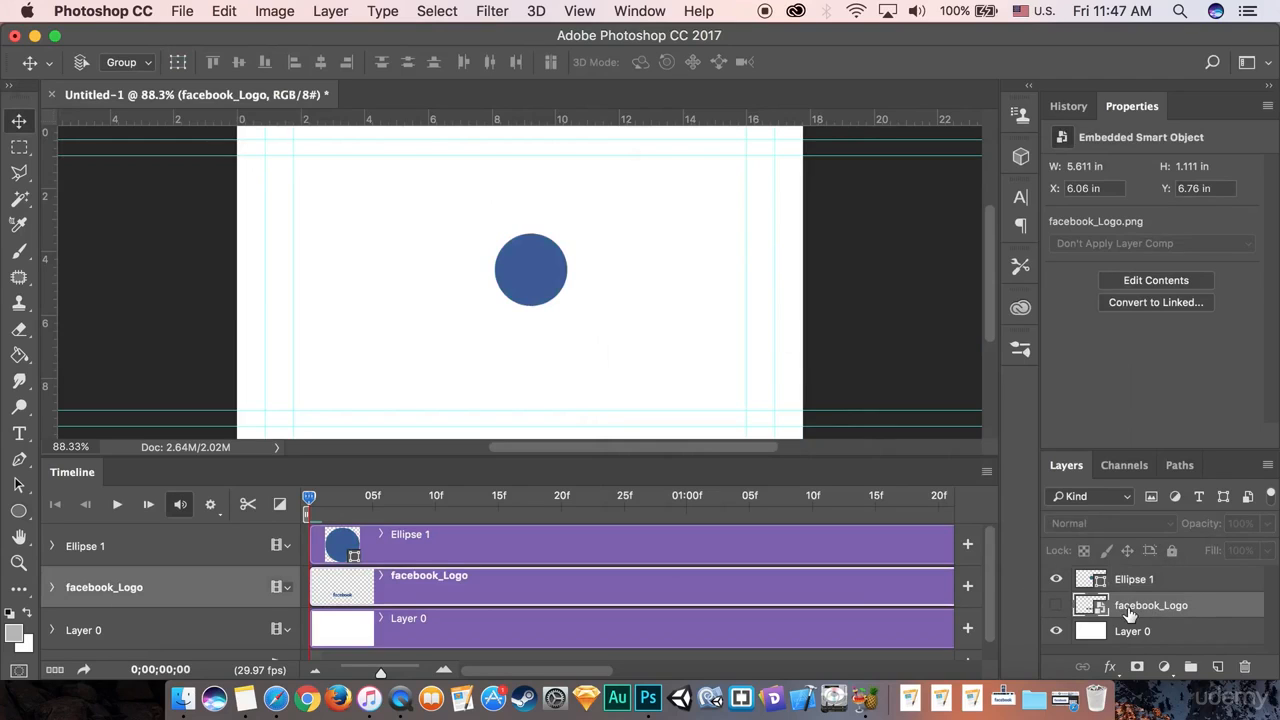
- Move the blue circle to the centre of the canvas and scale it down evenly to about 131 px
click(1142, 582)
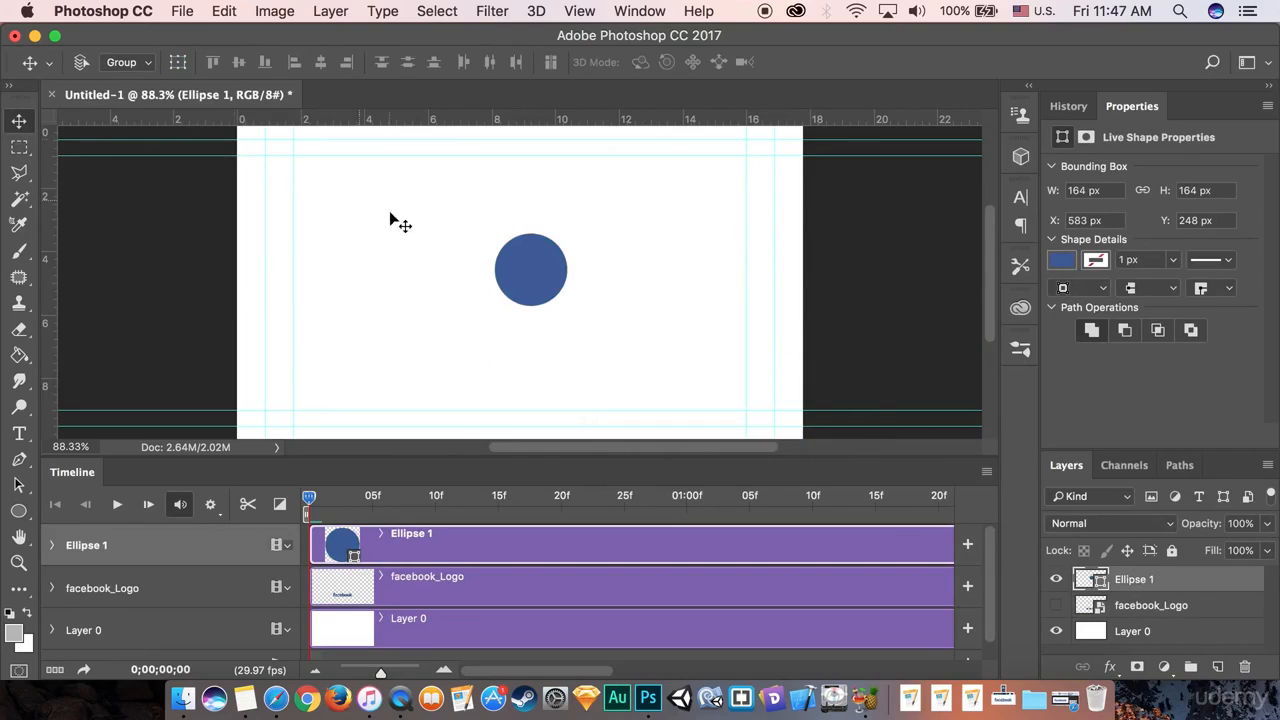
mouse_move(531, 271)
mouse_down()
mouse_move(497, 292)
mouse_move(511, 313)
mouse_move(523, 293)
mouse_up()
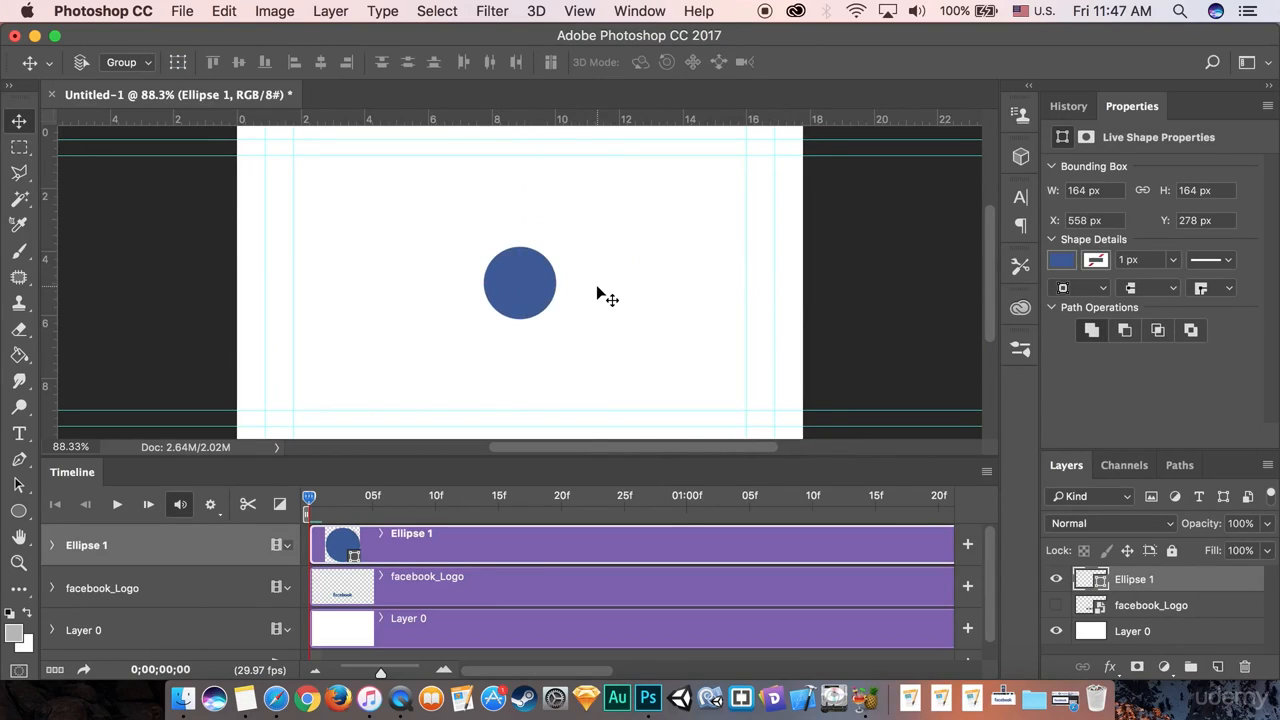
key(super+t)
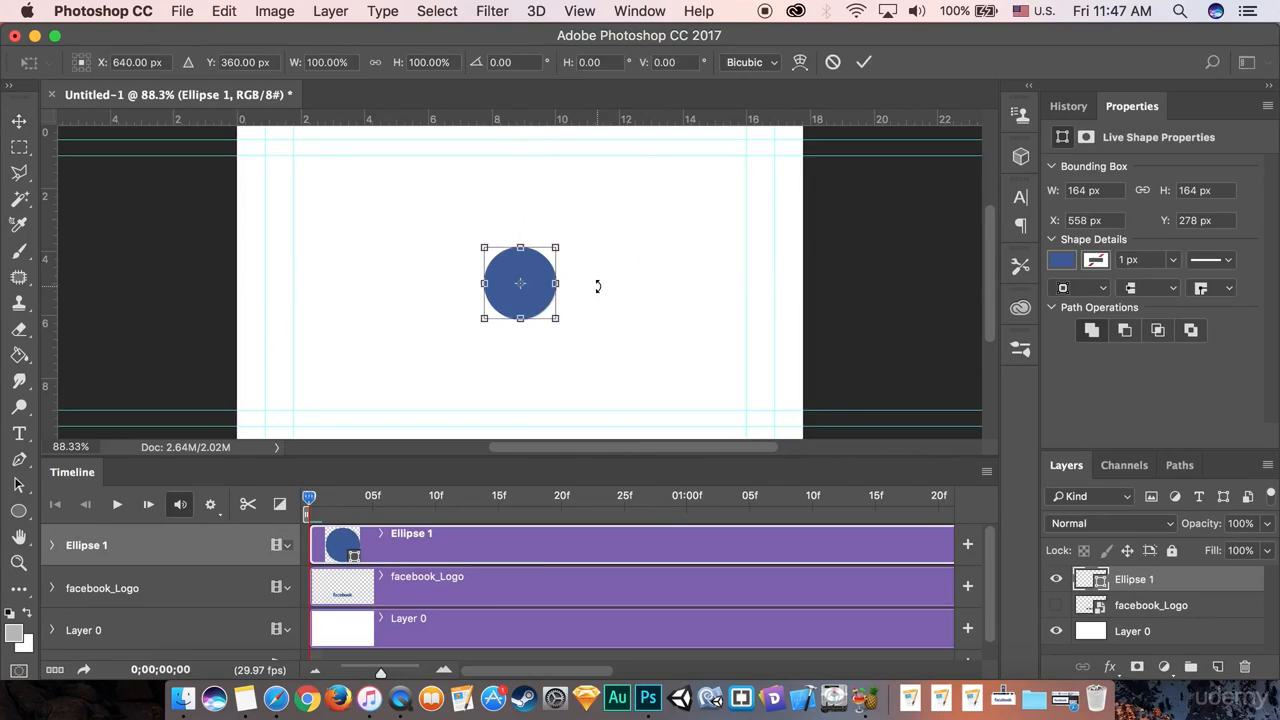
drag(556, 249, 549, 254)
click(864, 62)
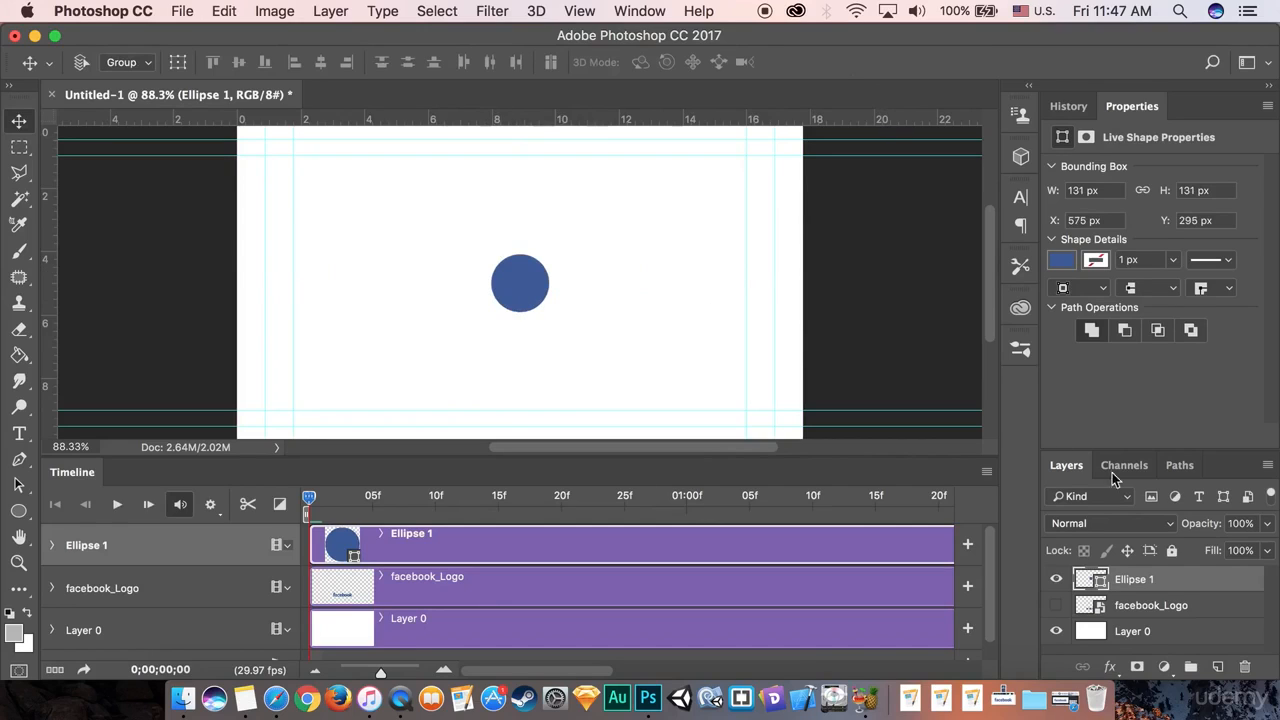
- Convert the blue circle's layer to a smart object
right_click(1210, 580)
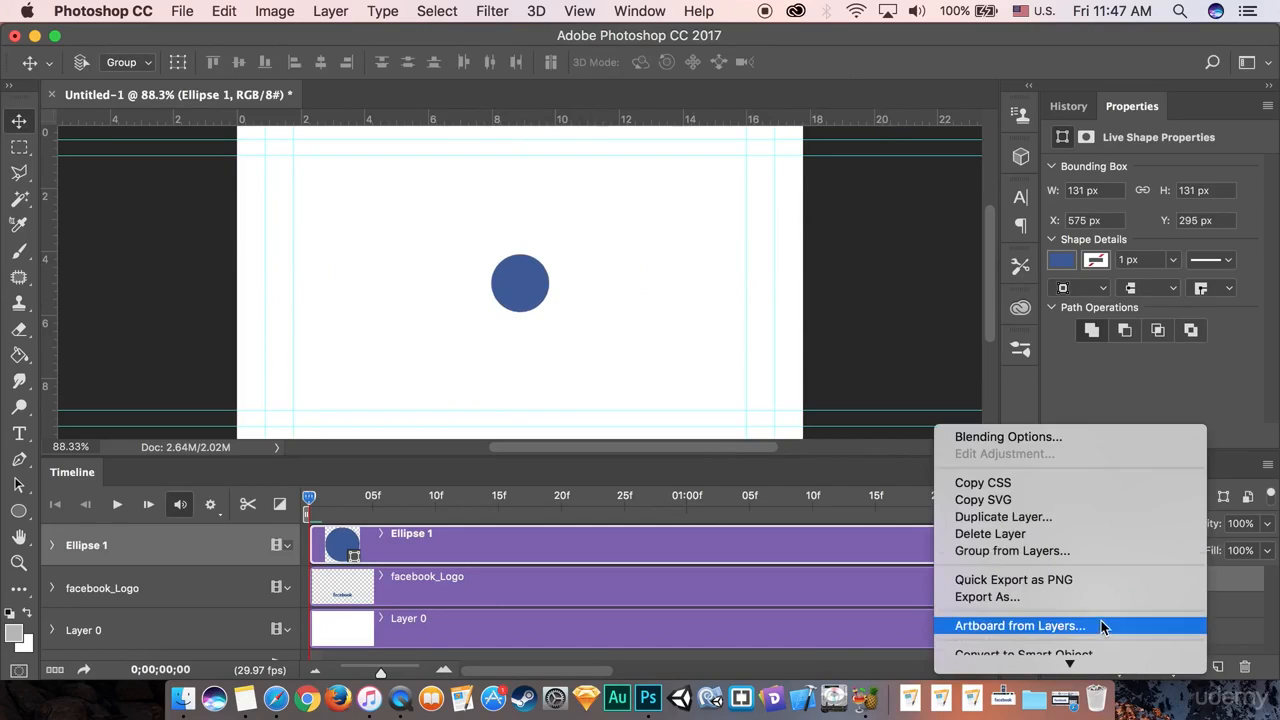
scroll(1092, 590, down, 3)
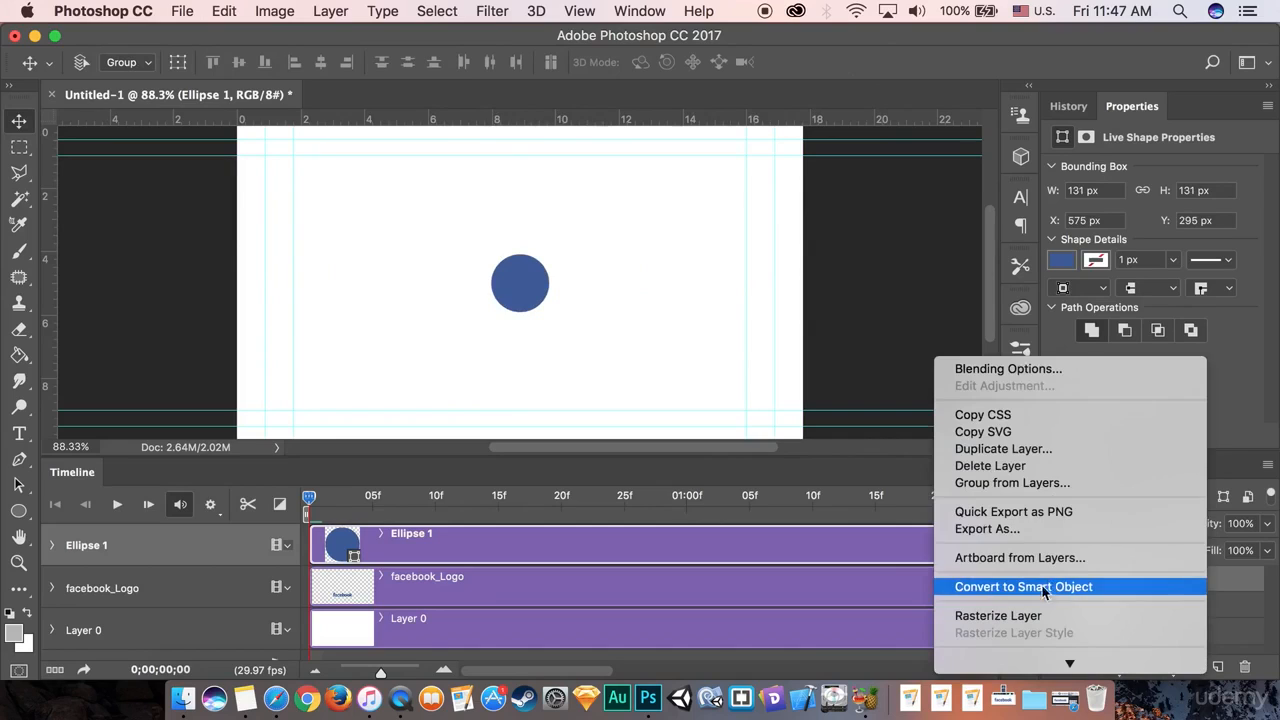
click(1092, 587)
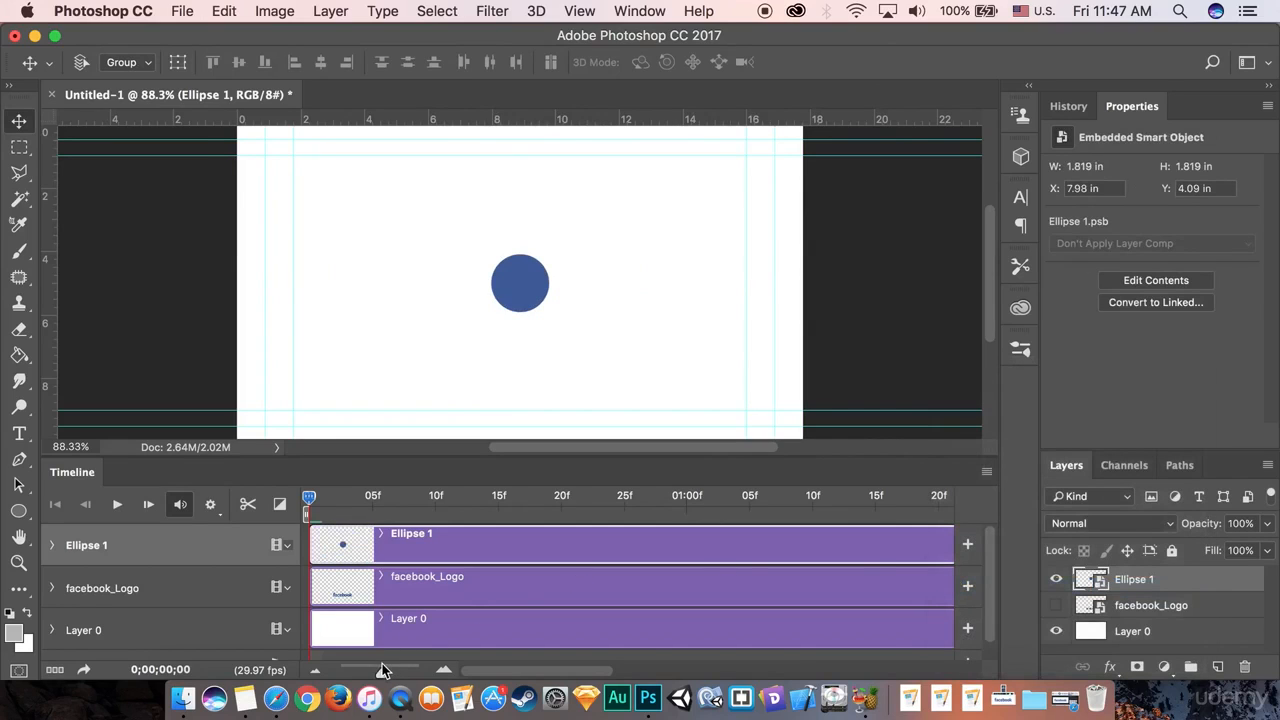
- Nudge the blue circle to the canvas centre and check its position with Free Transform, at X 639.50 px and Y 359.50 px
click(52, 546)
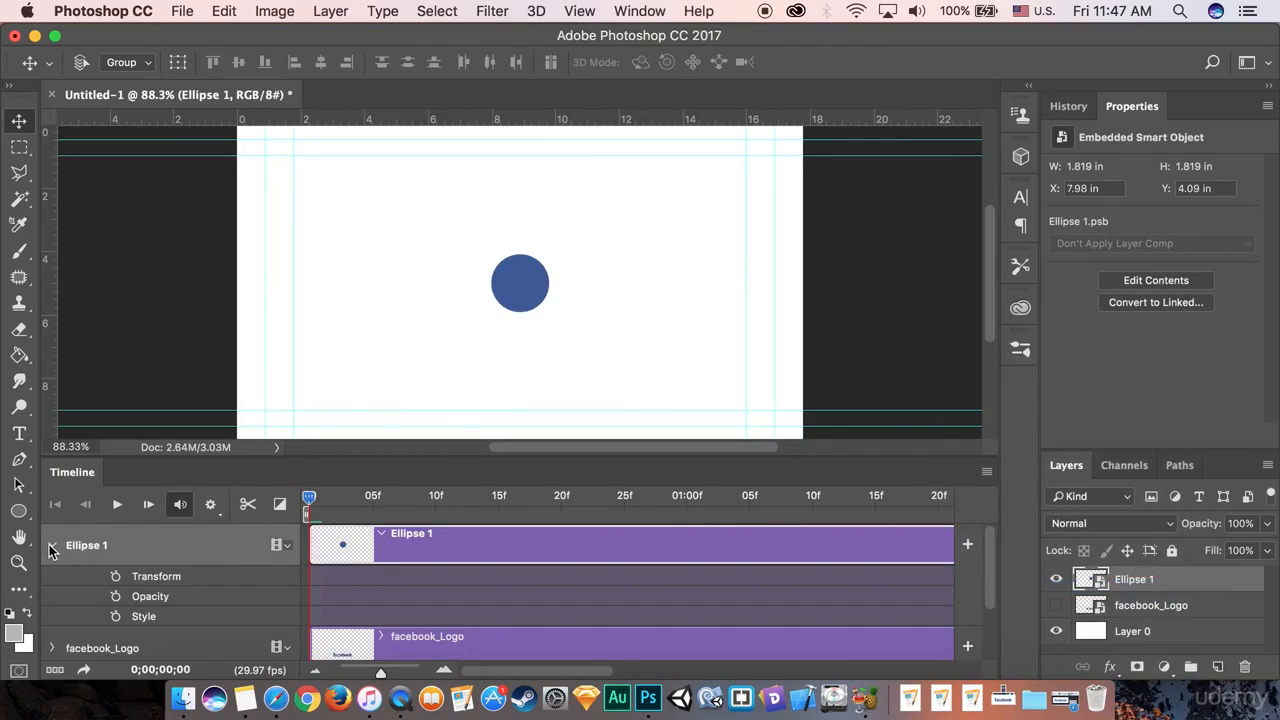
click(52, 546)
mouse_move(514, 296)
mouse_down()
mouse_move(517, 259)
mouse_move(516, 330)
mouse_move(524, 258)
mouse_move(524, 292)
mouse_move(508, 289)
mouse_move(520, 288)
mouse_up()
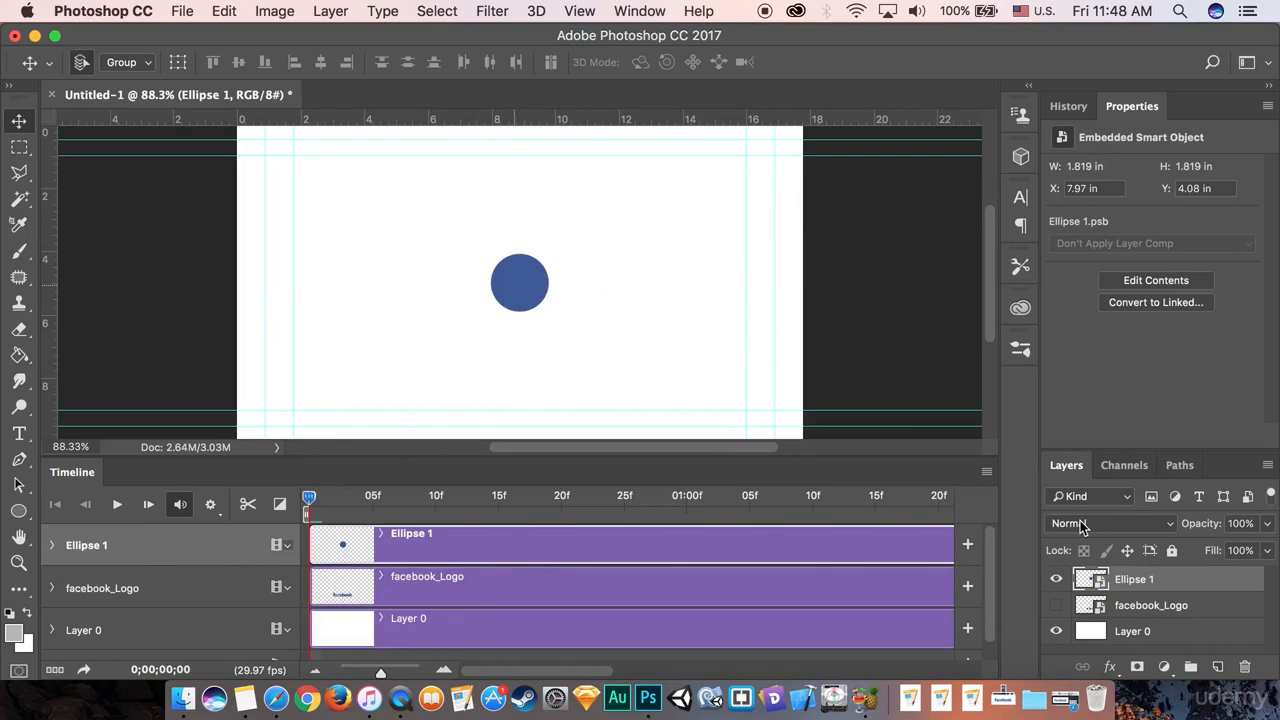
key(super+t)
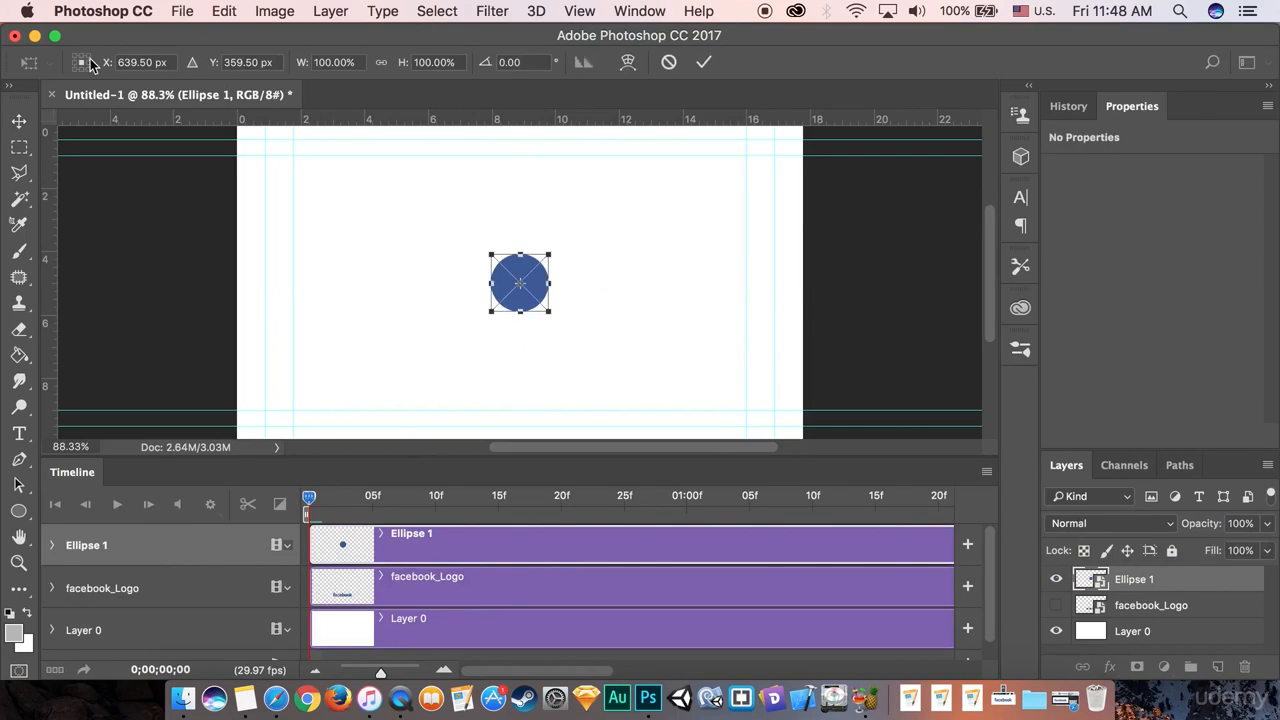
click(704, 62)
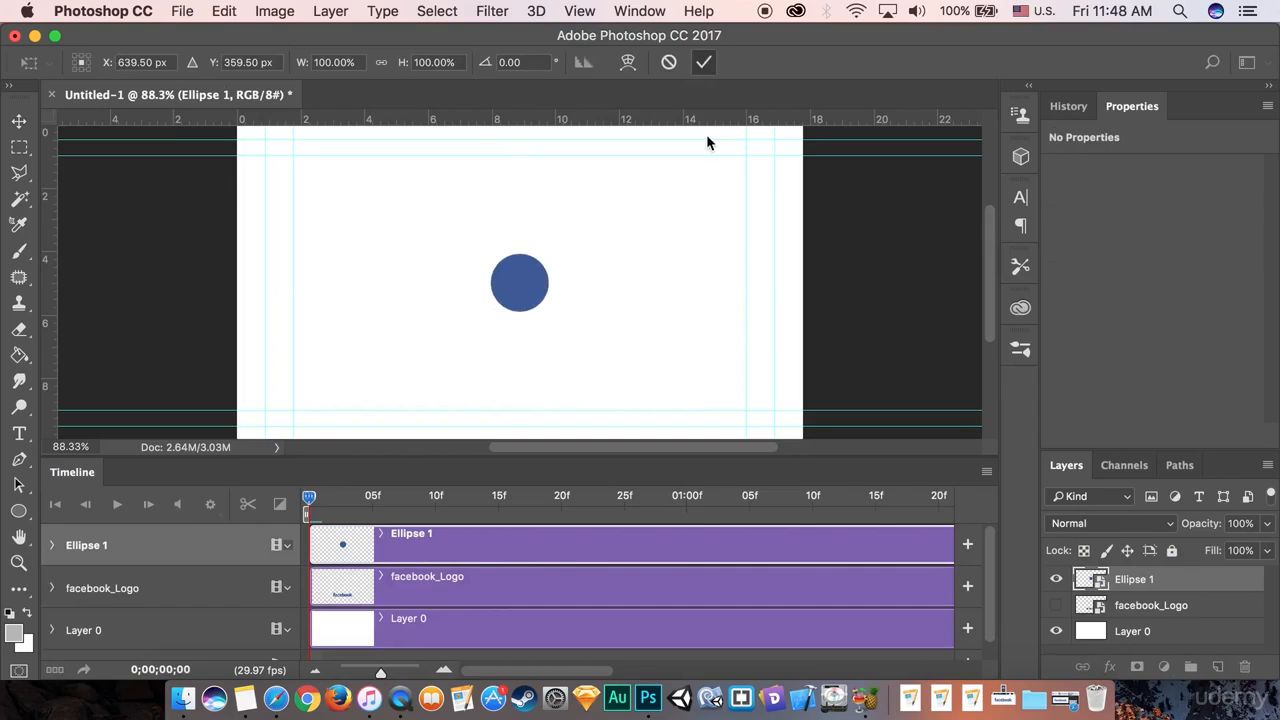
- Set Transform keyframes for Ellipse 1 at frames 0 and 10, and at frame 0 move the circle straight up above the canvas
click(52, 545)
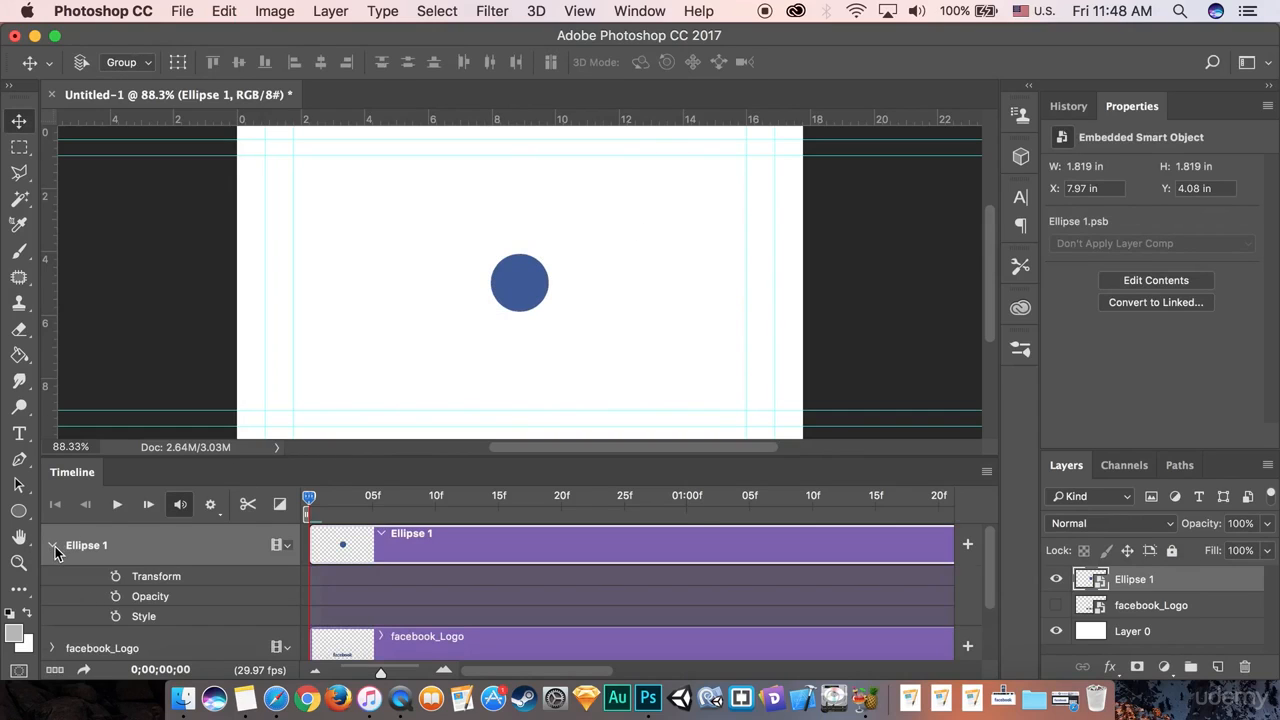
click(116, 577)
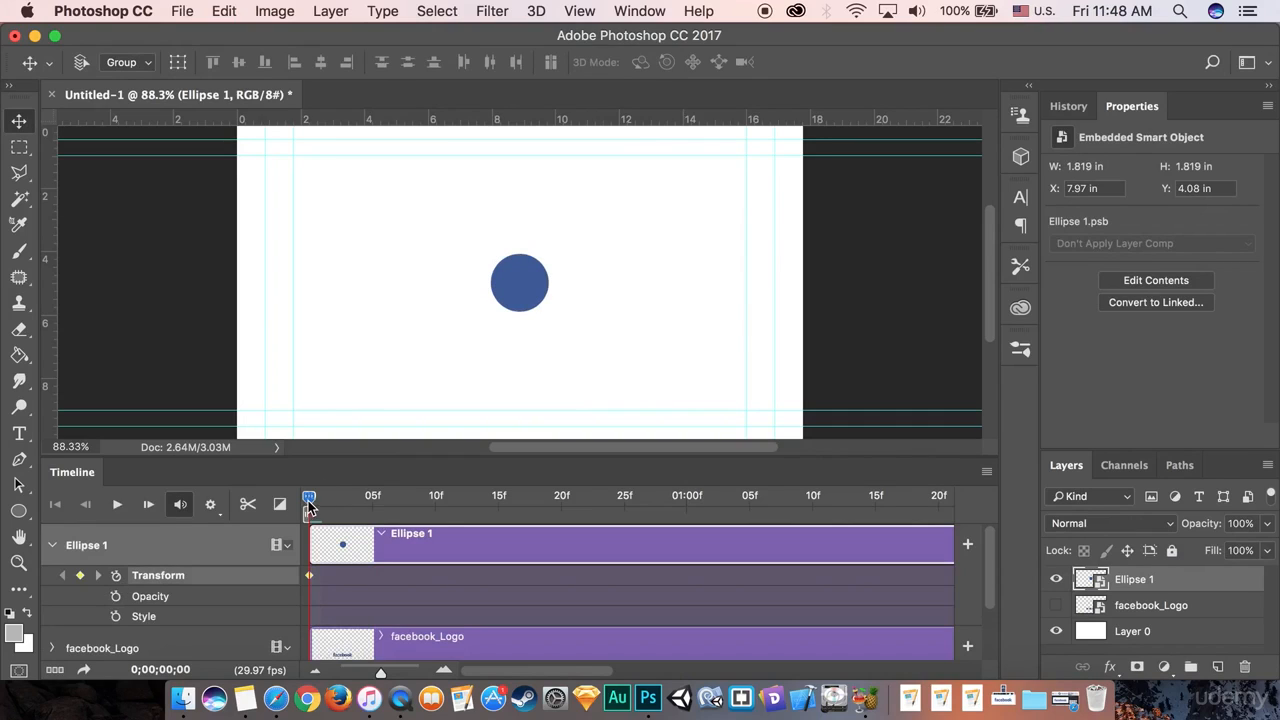
mouse_move(309, 497)
mouse_down()
mouse_move(435, 497)
mouse_move(309, 497)
mouse_up()
click(522, 281)
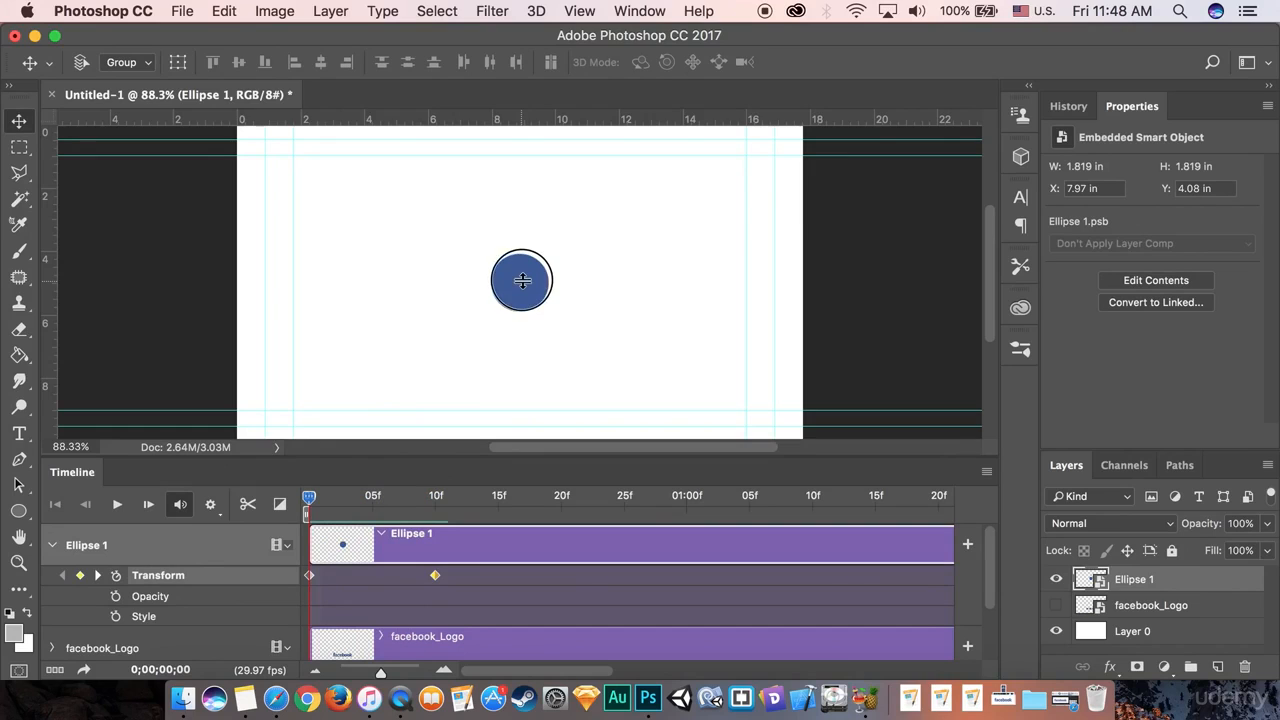
drag(522, 281, 540, 184)
scroll(550, 260, down, 2)
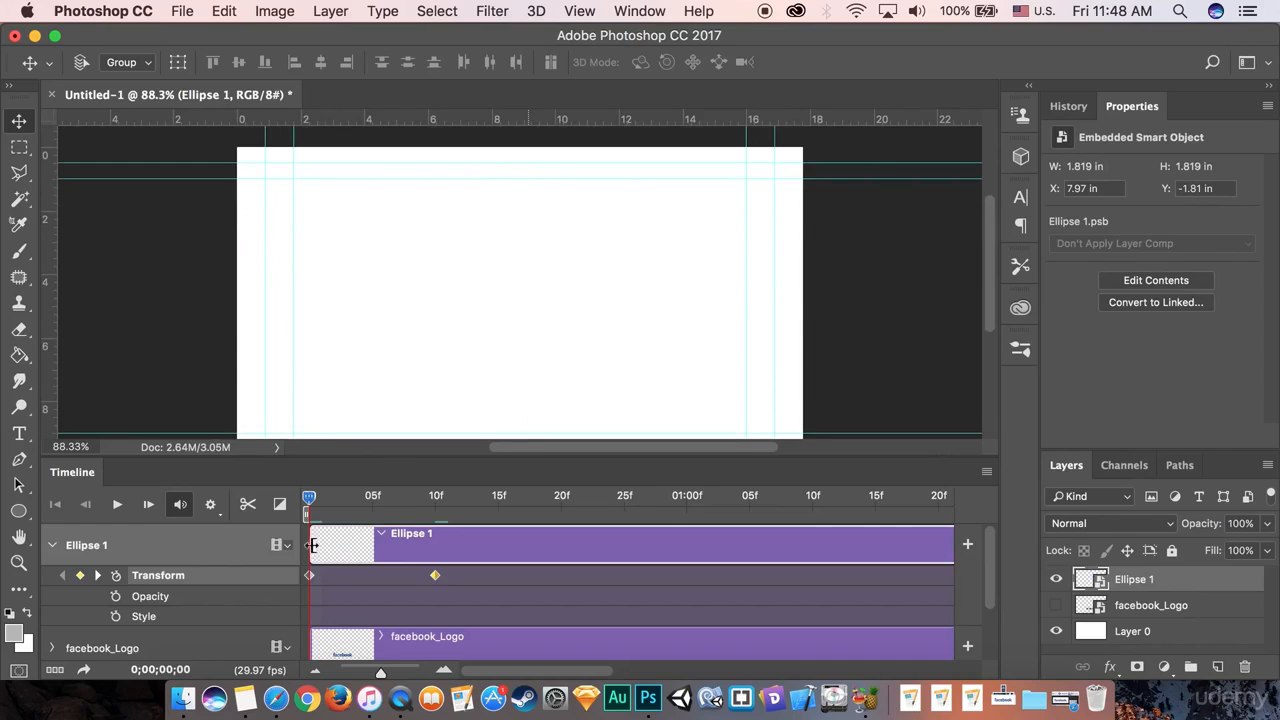
- Play back the circle's drop from frame 0 twice and scrub through it to frame 10
key(space)
key(space)
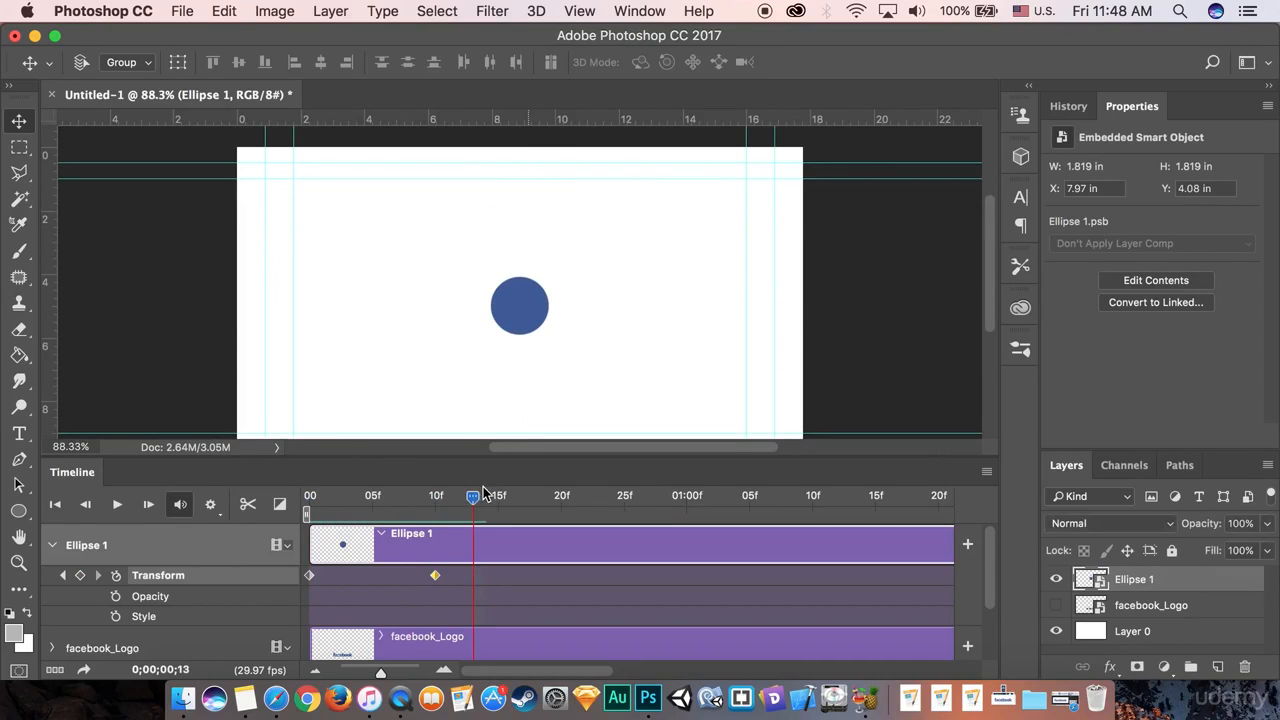
drag(473, 500, 309, 500)
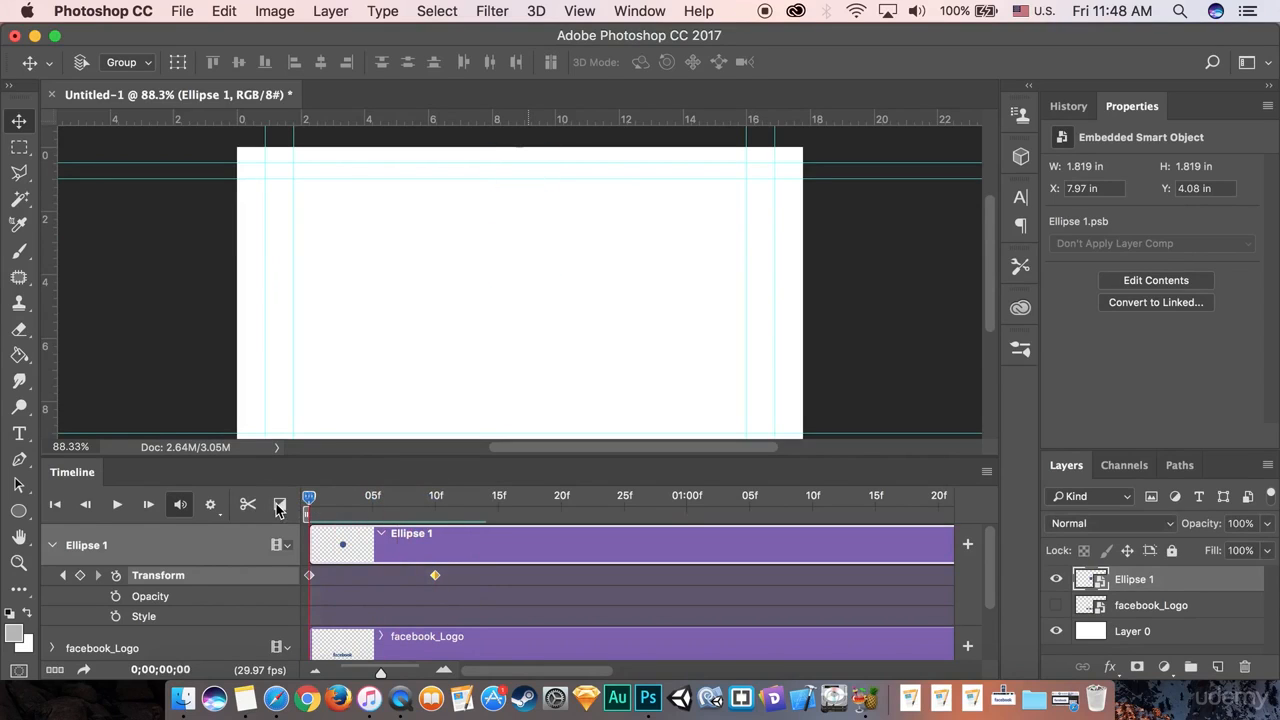
key(space)
key(space)
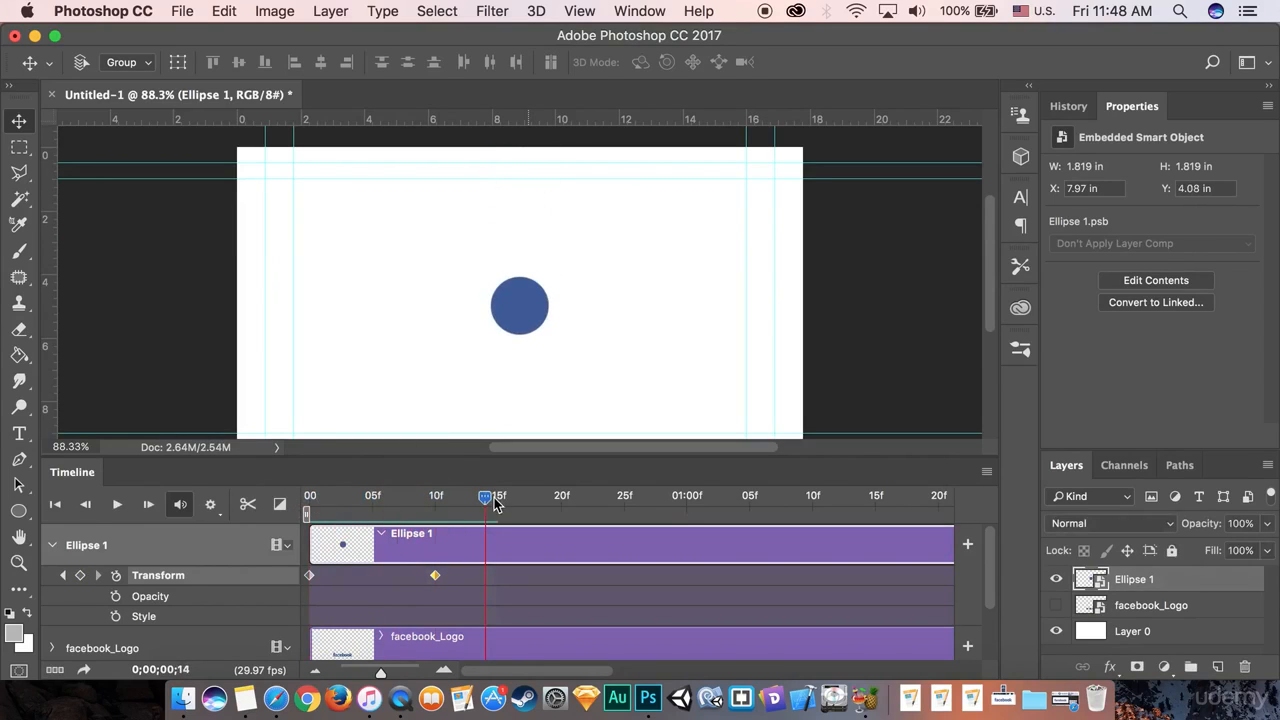
drag(493, 503, 362, 530)
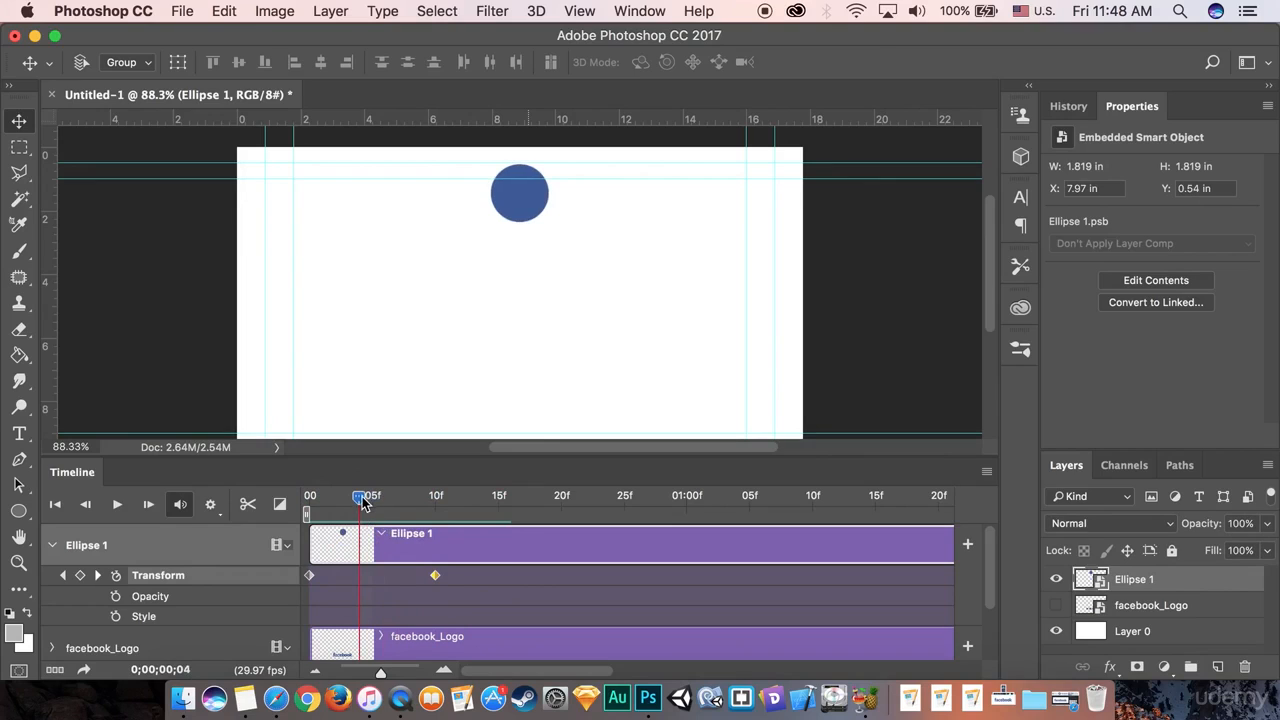
drag(362, 500, 434, 510)
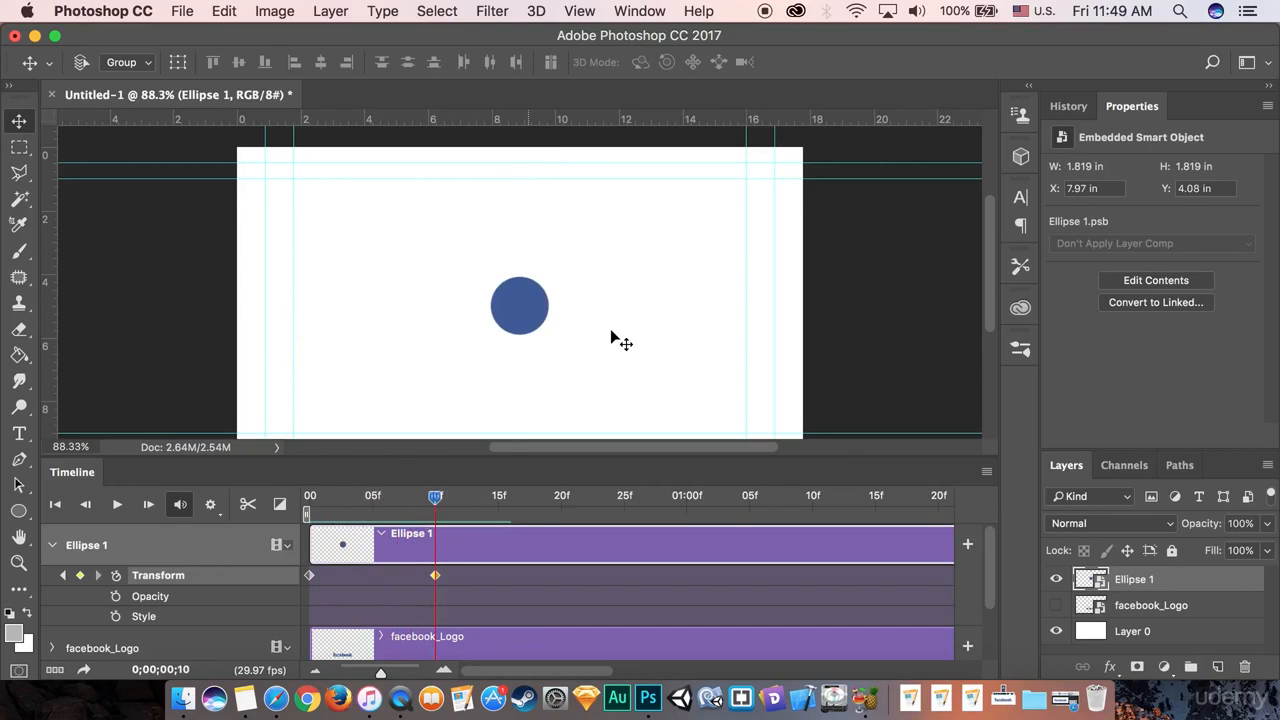
- Add a Transform keyframe for Ellipse 1 at frame 2 and shift that keyframe to frame 5
drag(430, 510, 337, 530)
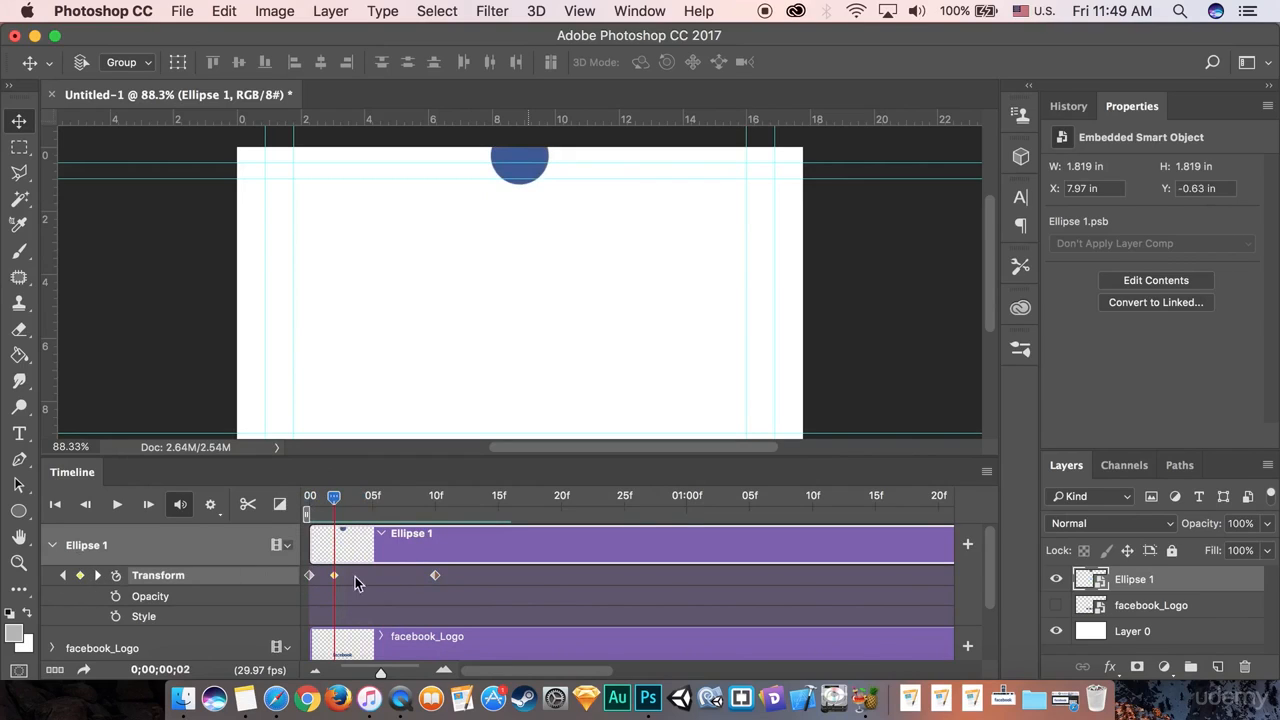
drag(337, 581, 372, 577)
drag(334, 497, 435, 514)
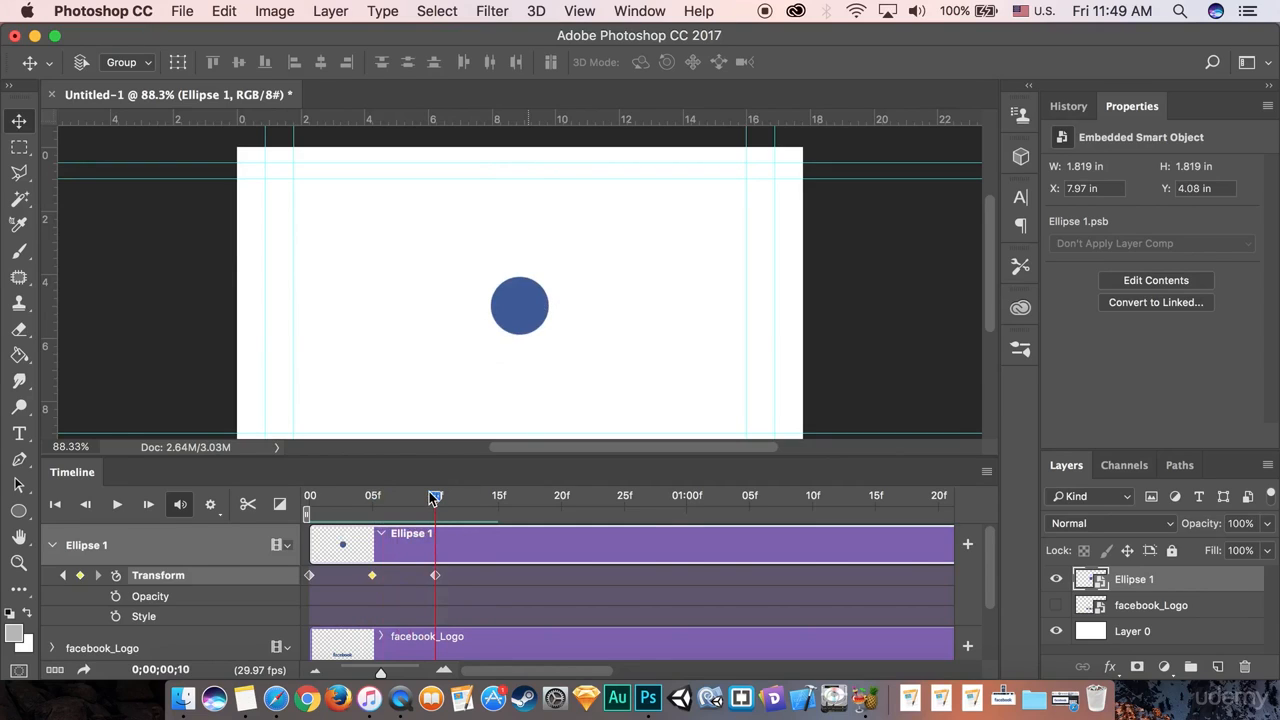
- Add Transform keyframes for Ellipse 1 at frames 20 and 15, keeping the circle round at the canvas centre
drag(435, 505, 562, 514)
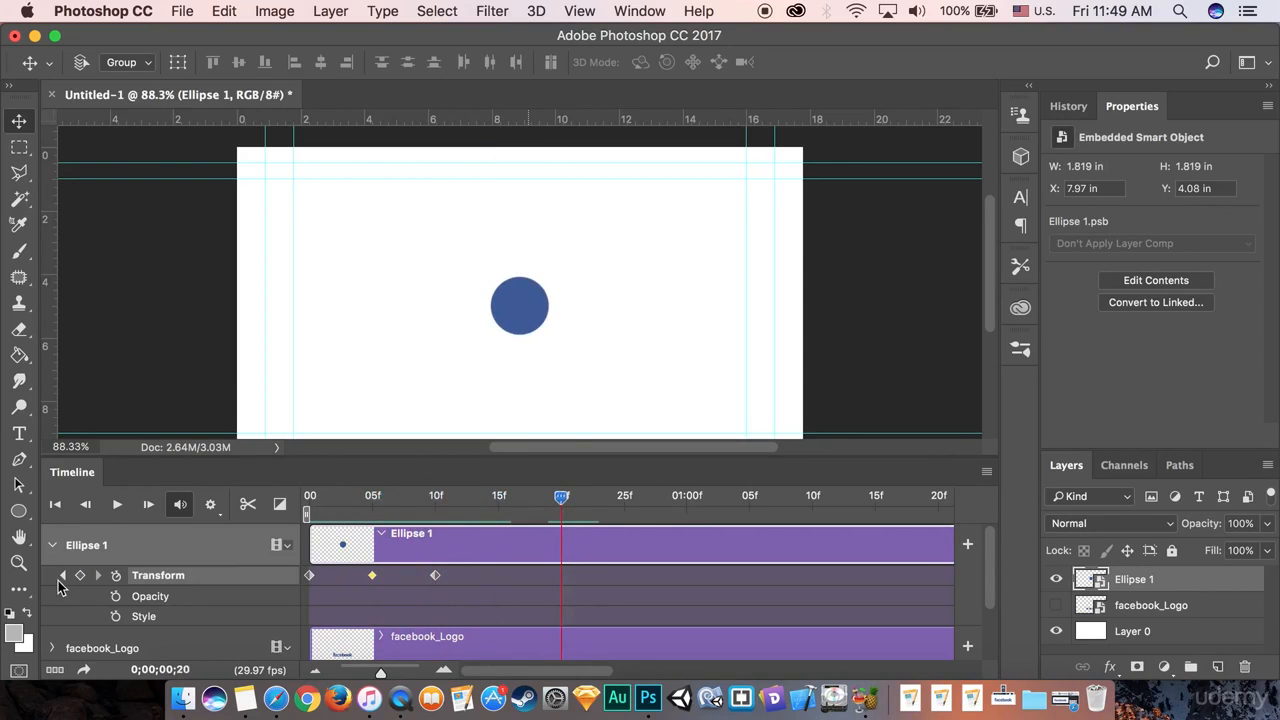
drag(557, 502, 500, 512)
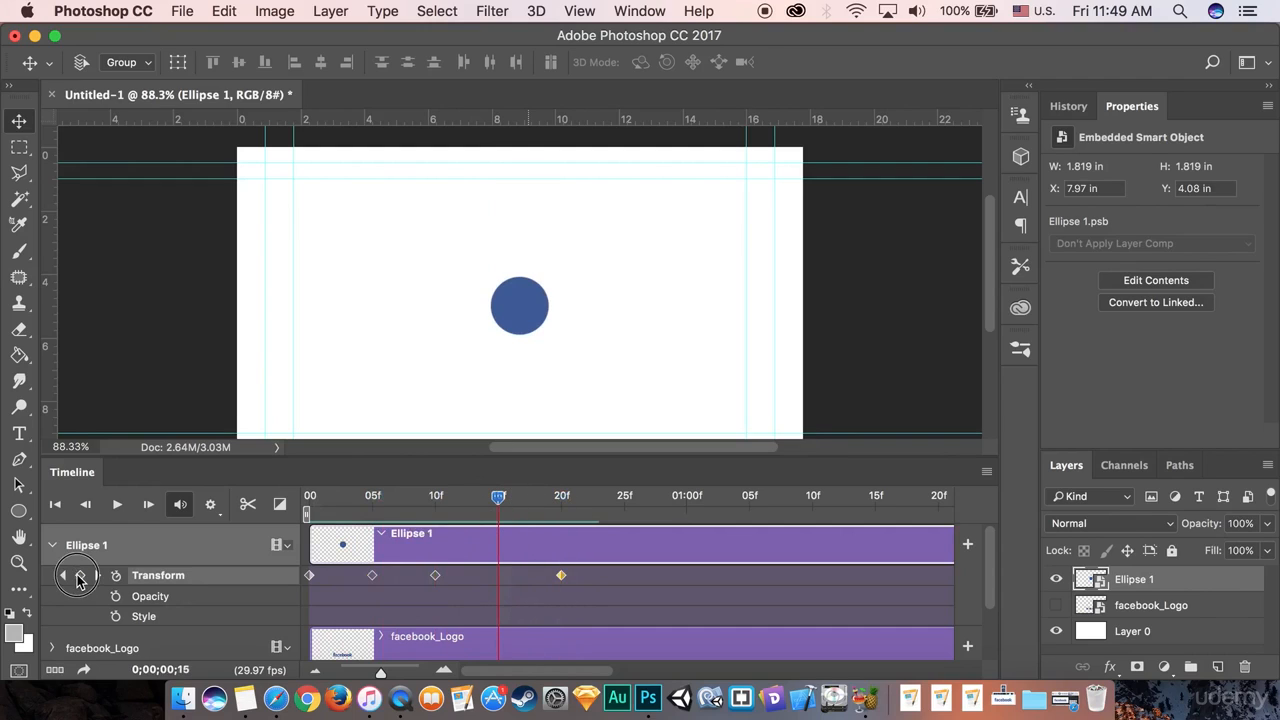
click(80, 576)
mouse_move(498, 502)
mouse_down()
mouse_move(560, 511)
mouse_move(474, 511)
mouse_move(504, 522)
mouse_up()
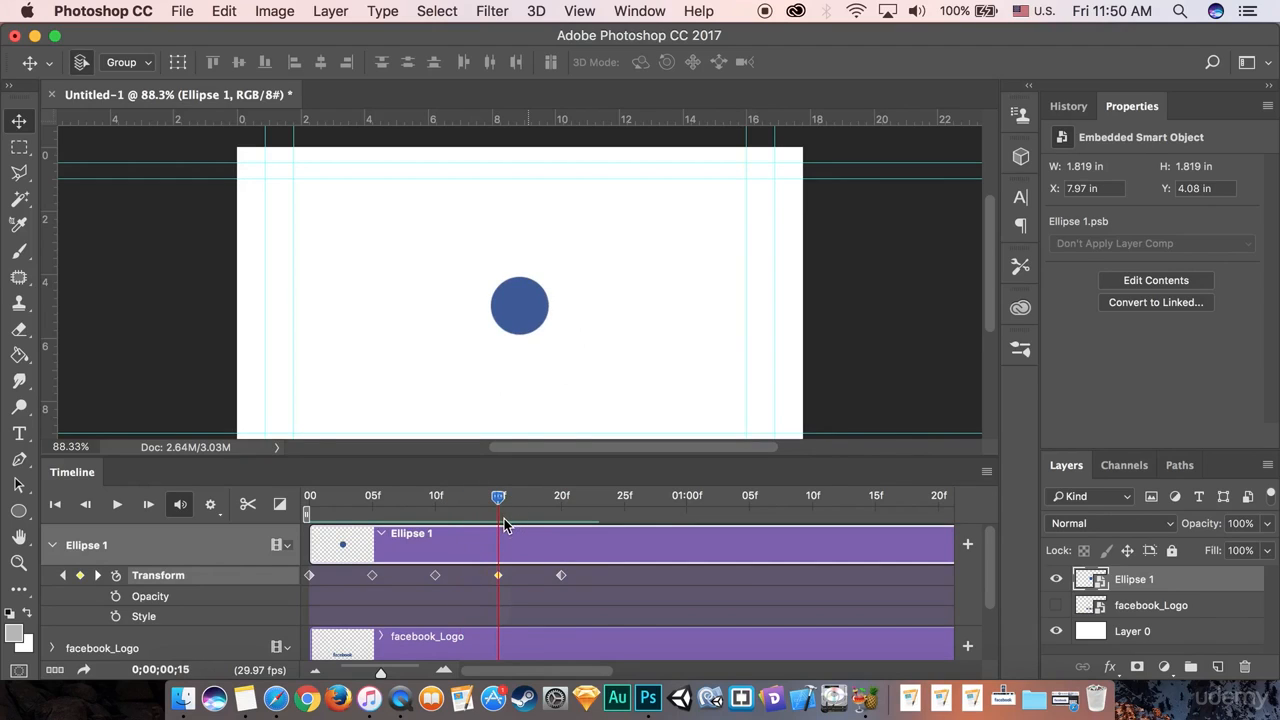
- At frame 15, squash the circle downward from its top edge to about 49.6% height, keeping the width at 100%
key(super+t)
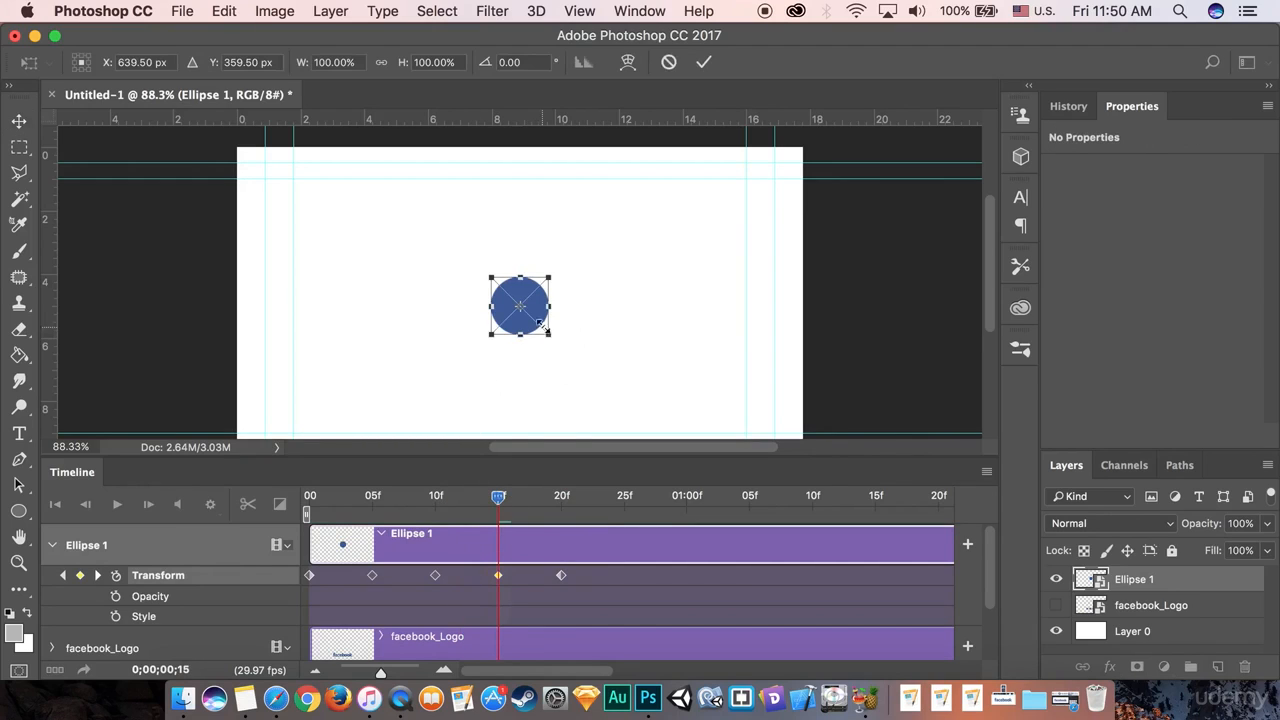
drag(528, 281, 522, 298)
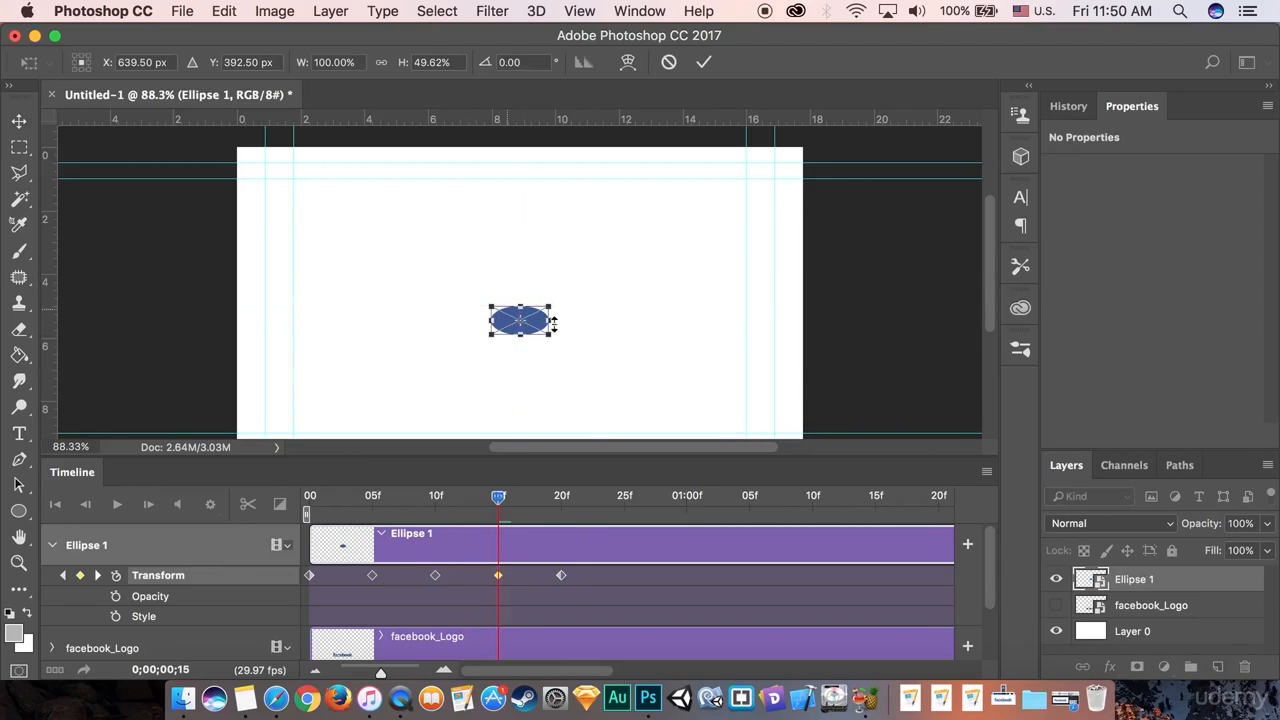
click(704, 62)
drag(498, 500, 559, 545)
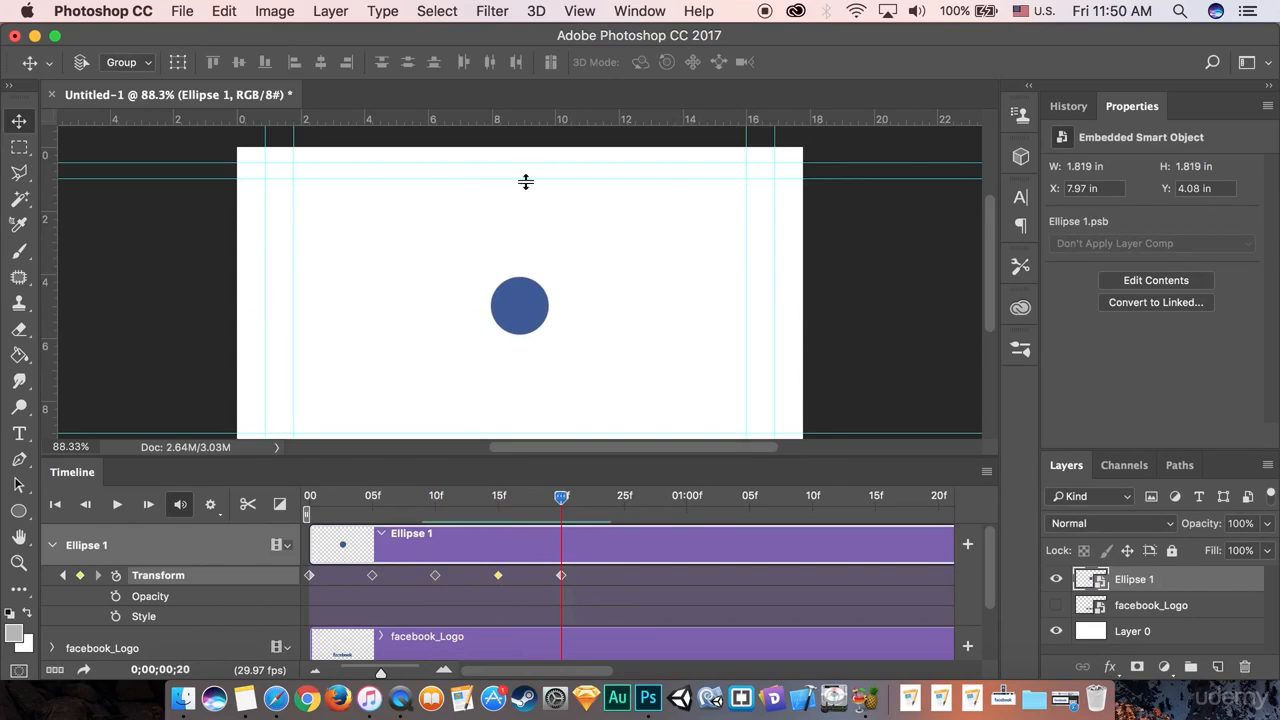
- Add a Transform keyframe at 01:00f and move the circle straight up to about Y 1.26 in
drag(560, 497, 684, 522)
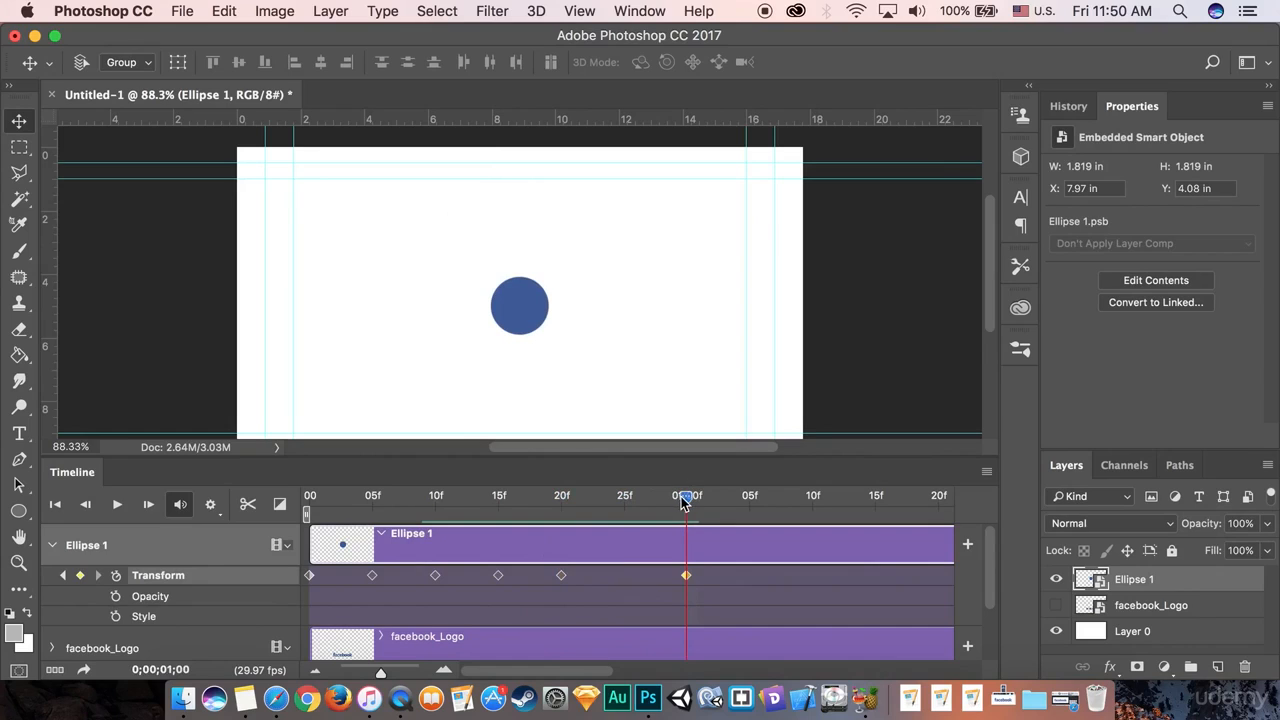
mouse_move(684, 501)
mouse_down()
mouse_move(650, 516)
mouse_move(686, 518)
mouse_up()
drag(525, 302, 512, 223)
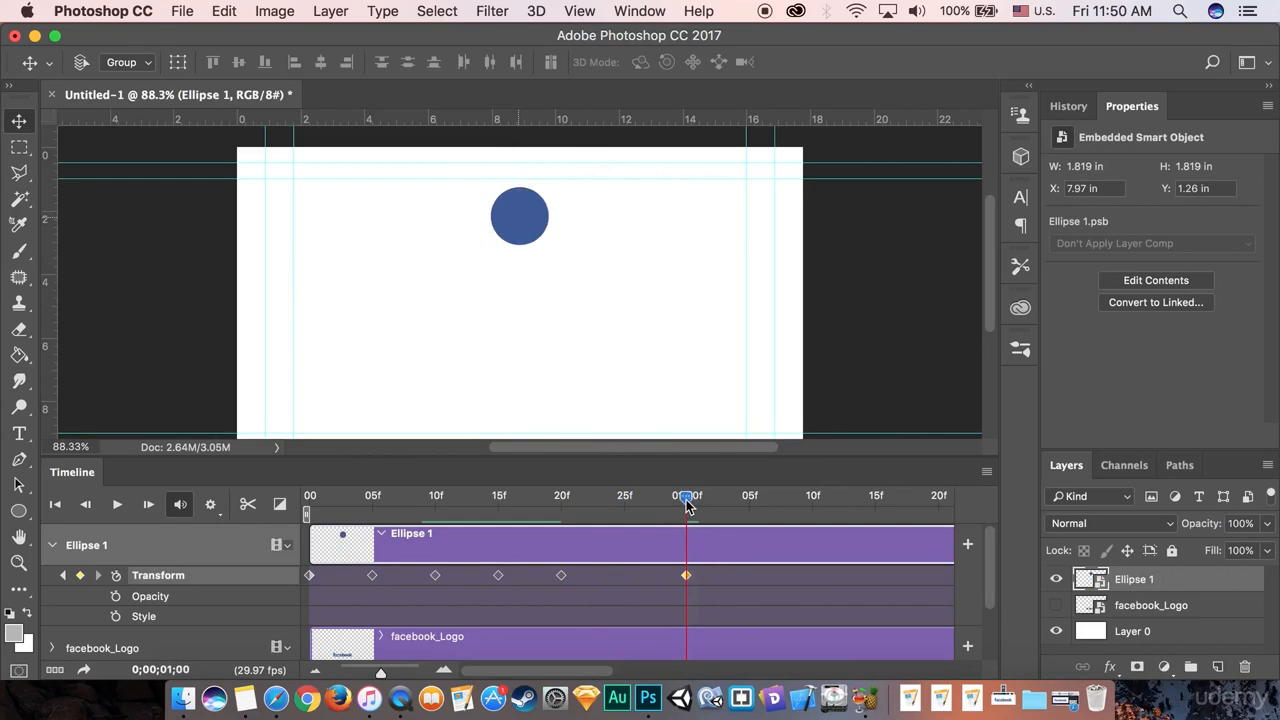
- Add a Transform keyframe at frame 29, between the centred and raised positions, and shift it to frame 24
drag(686, 505, 563, 508)
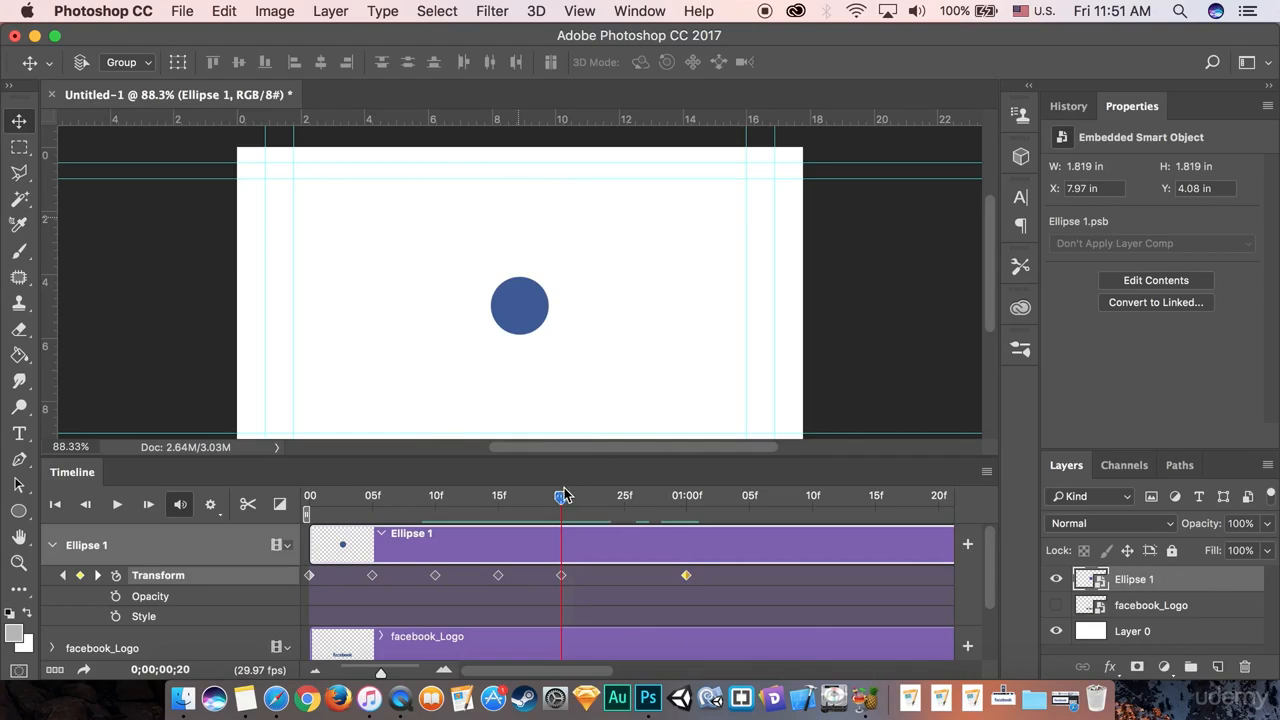
drag(563, 489, 672, 520)
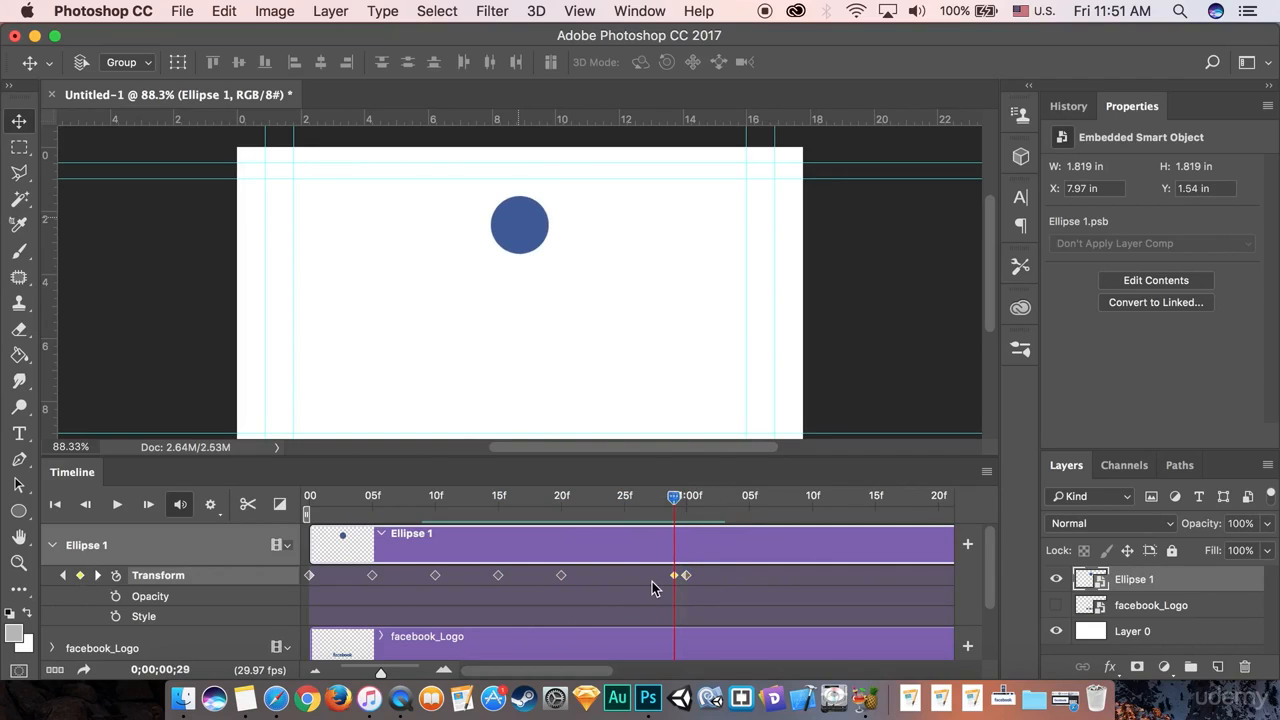
drag(672, 579, 610, 580)
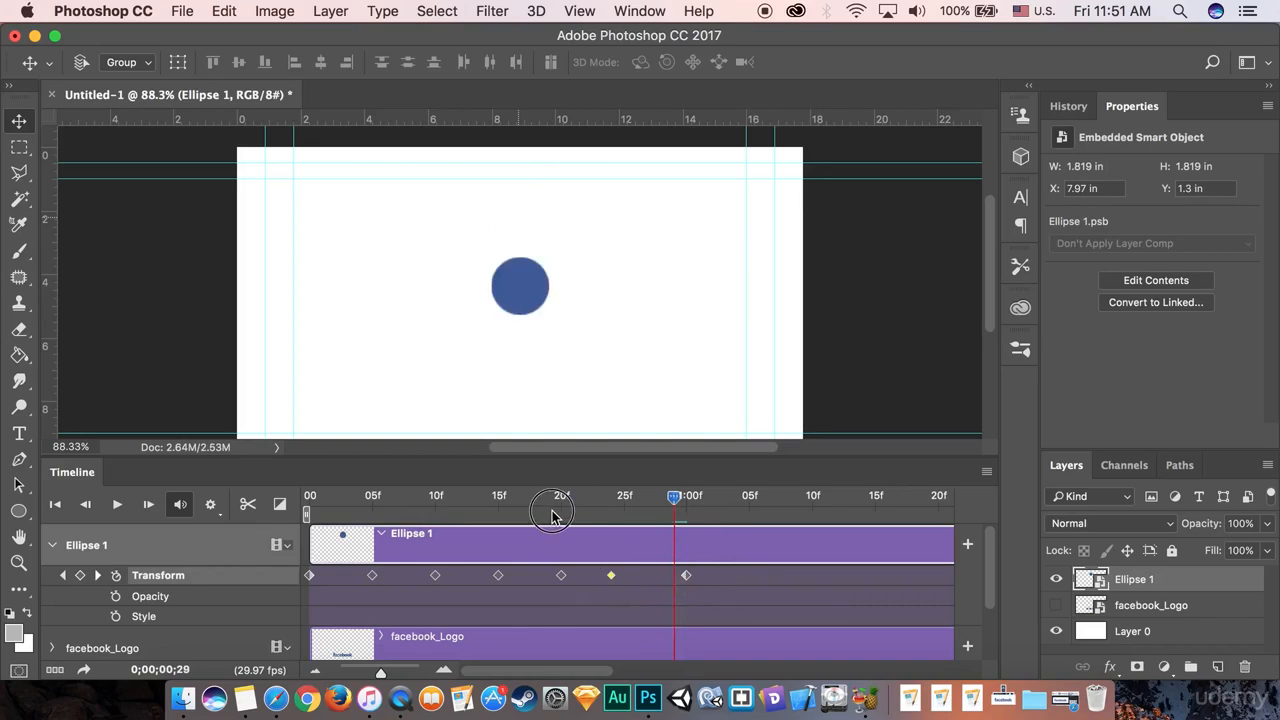
- Play back the circle's bounce from frame 0 and return the playhead to 01:00f
drag(553, 515, 310, 514)
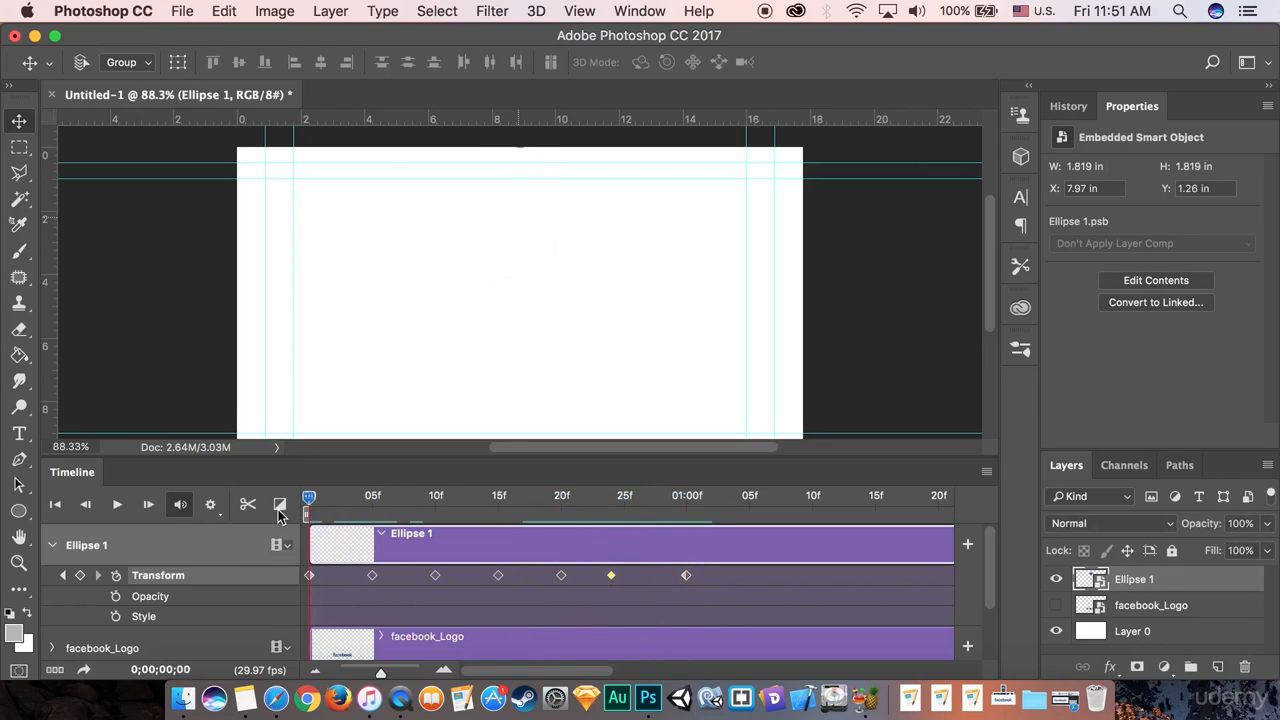
key(space)
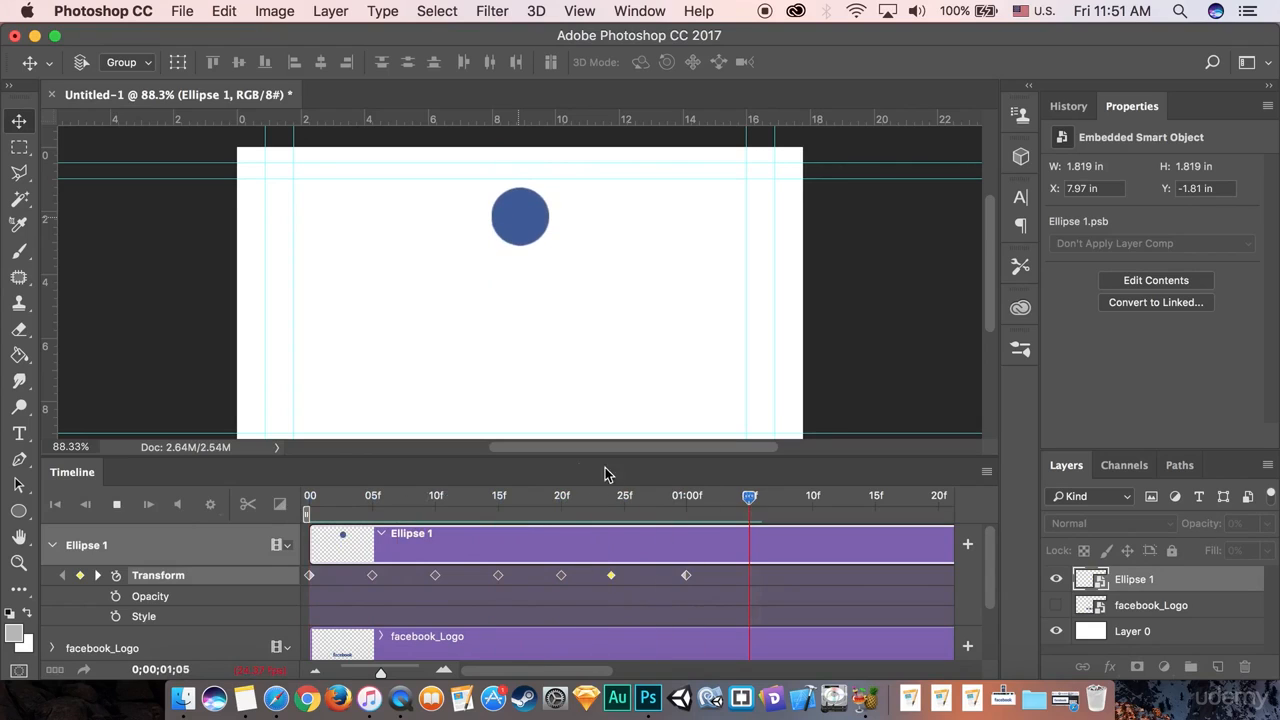
key(space)
drag(755, 505, 688, 518)
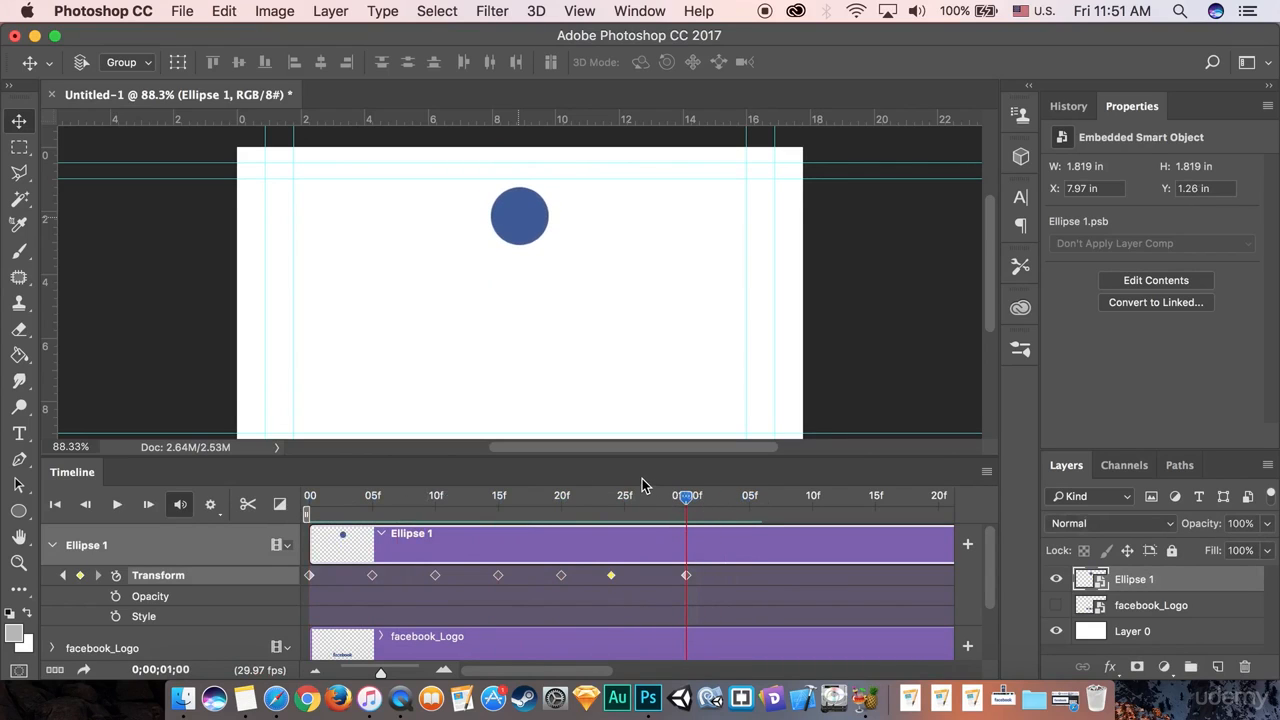